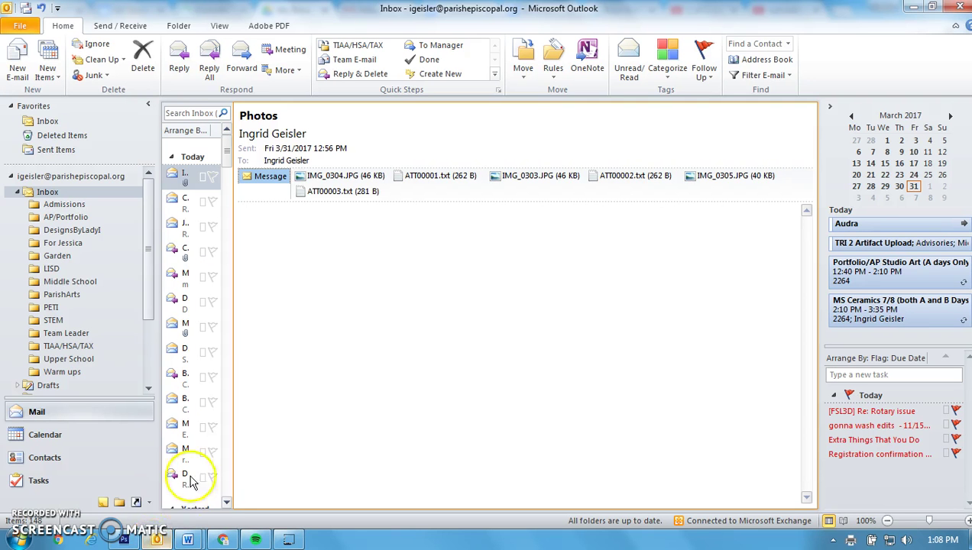
Step: Save the attachments IMG_0304.JPG, IMG_0303.JPG and IMG_0305.JPG from the Photos e-mail to the desktop Ceramics folder
right_click(311, 180)
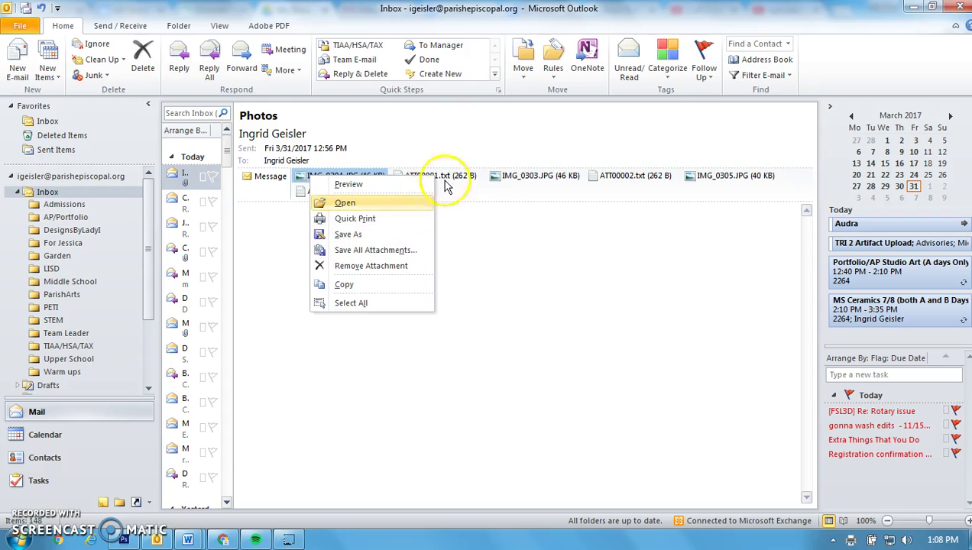
left_click(351, 238)
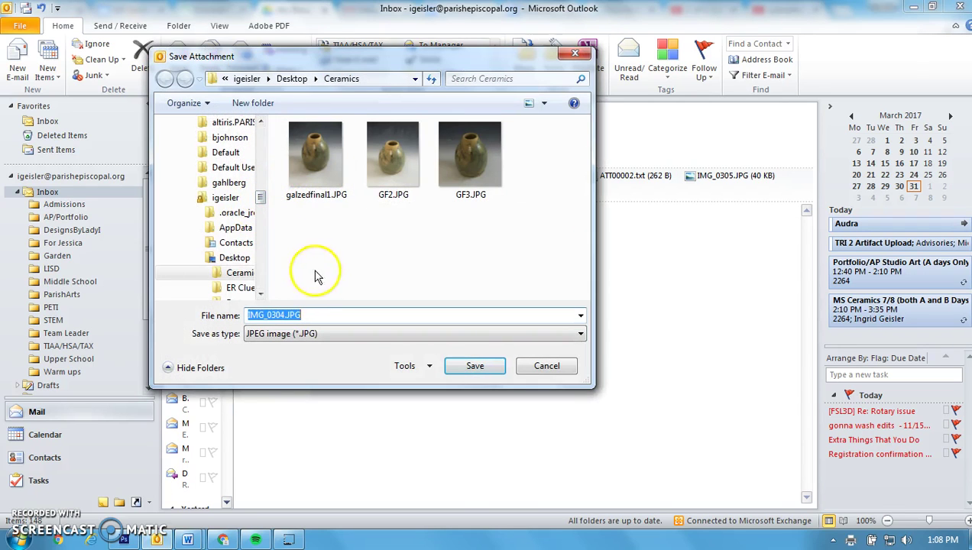
left_click(475, 366)
right_click(520, 177)
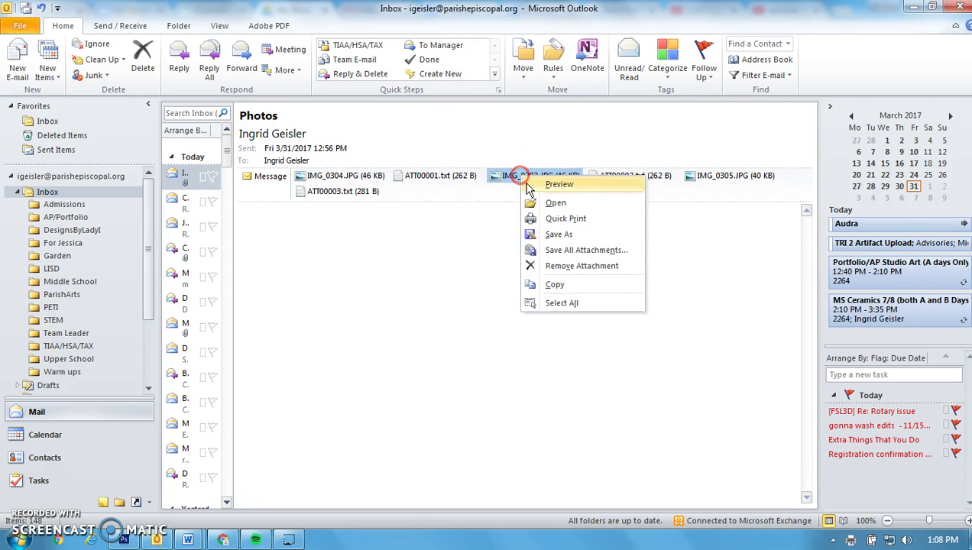
left_click(557, 235)
left_click(475, 366)
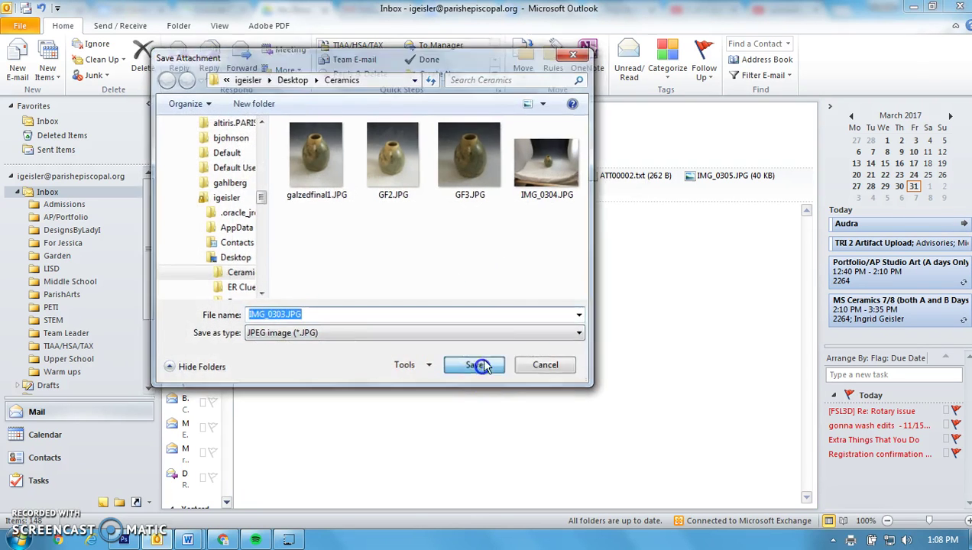
right_click(711, 178)
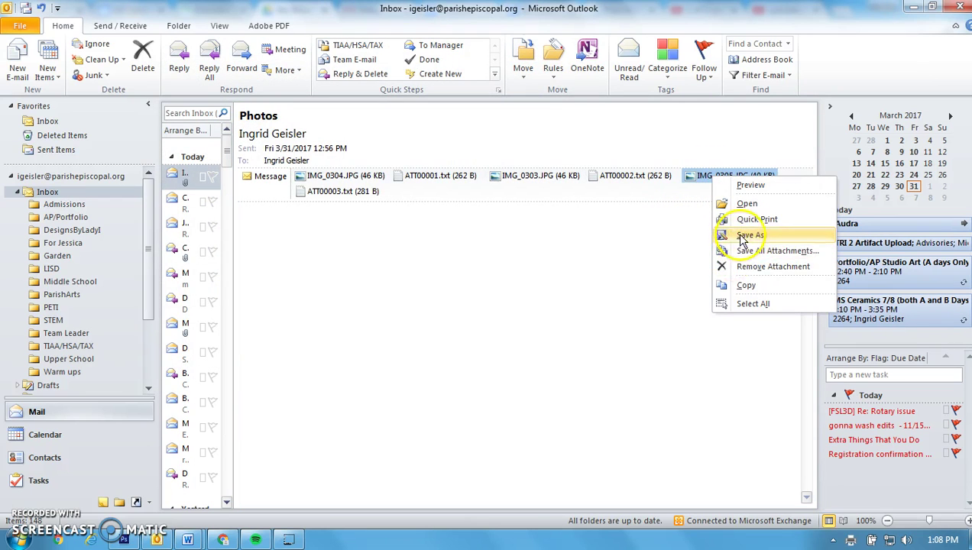
left_click(748, 235)
left_click(472, 366)
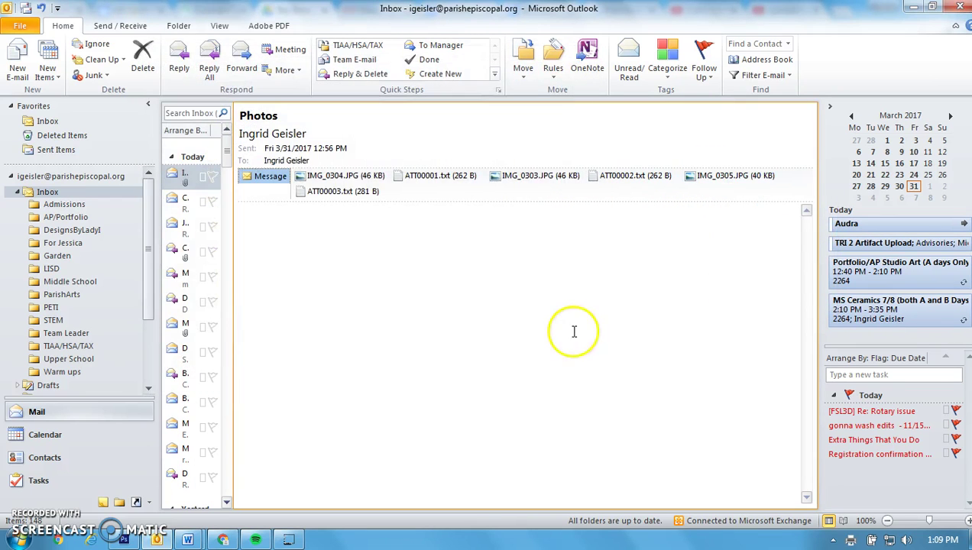
Step: Switch to Google Drive in the browser and create a folder named Ceramics inside 7th Grade 16-17
left_click(223, 540)
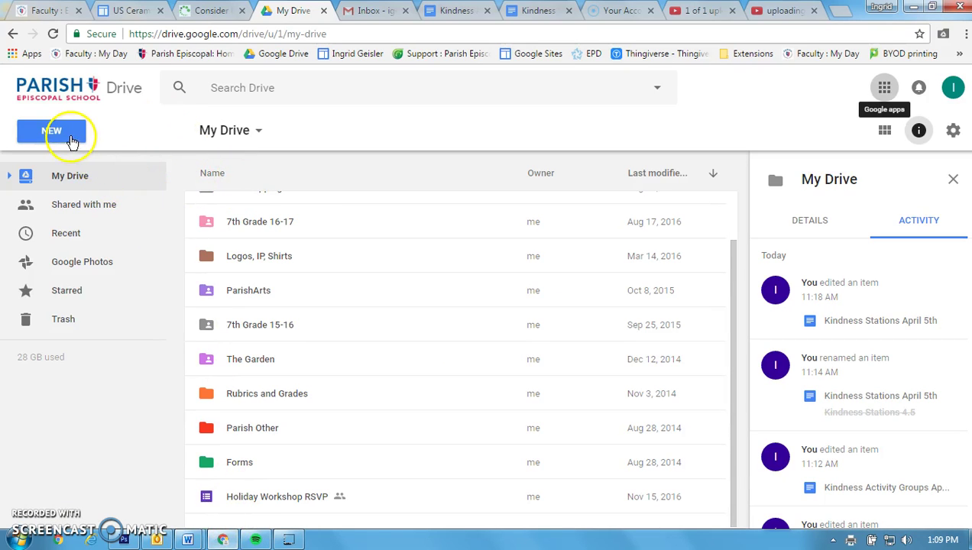
double_click(256, 228)
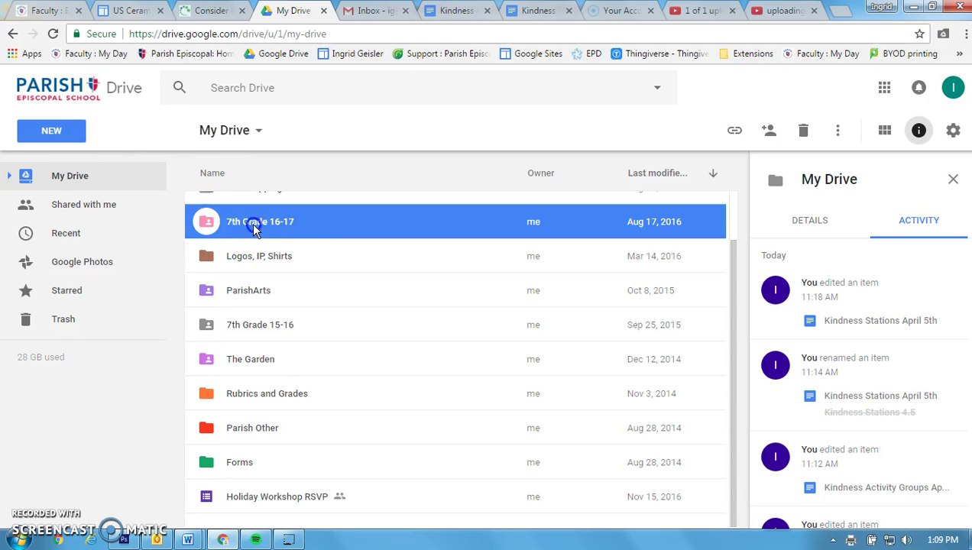
left_click(53, 131)
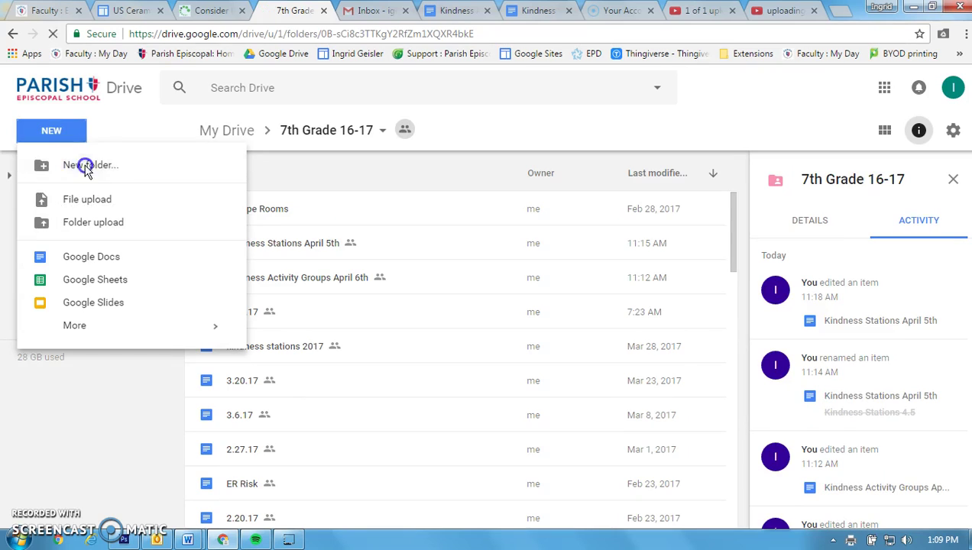
left_click(71, 165)
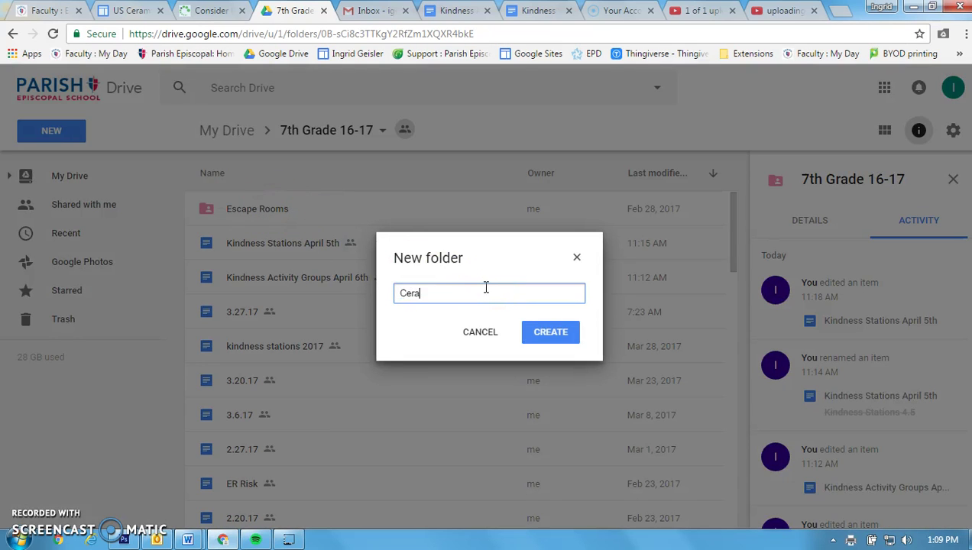
key("Return")
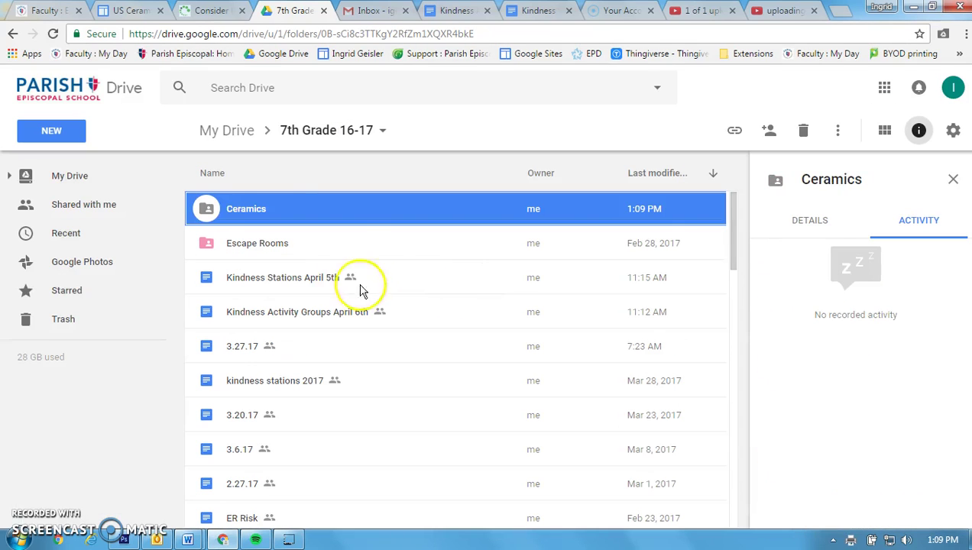
Step: Set the Ceramics folder's link sharing to Public on the web with view-only access
right_click(233, 210)
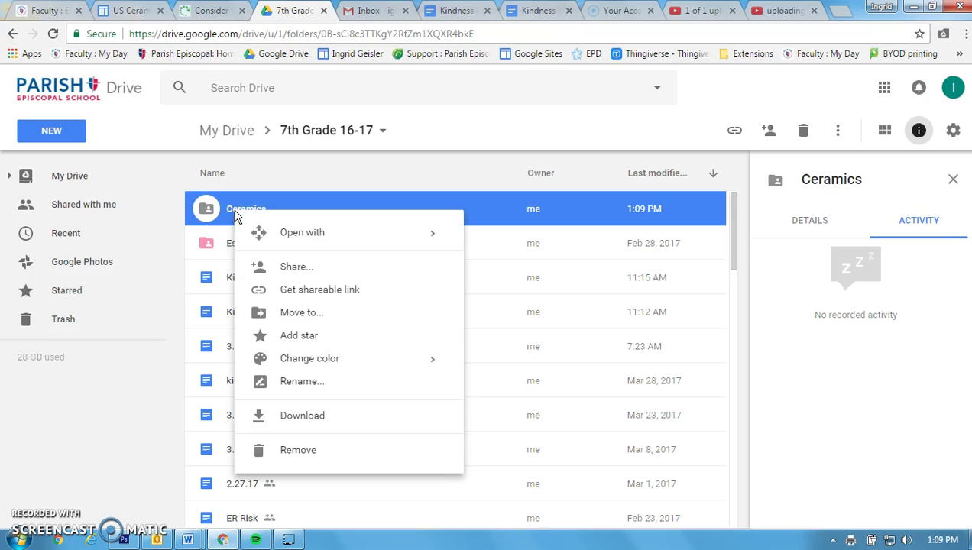
left_click(281, 271)
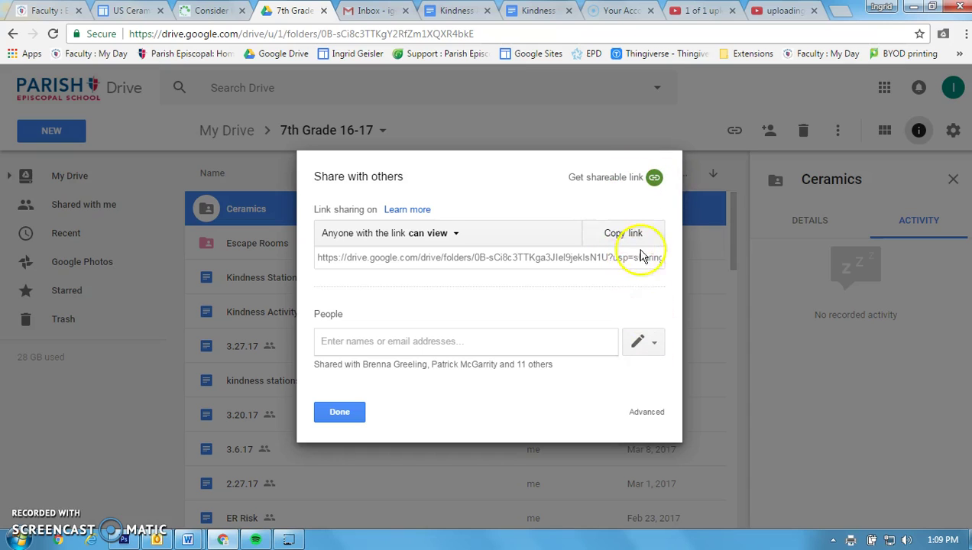
left_click(645, 344)
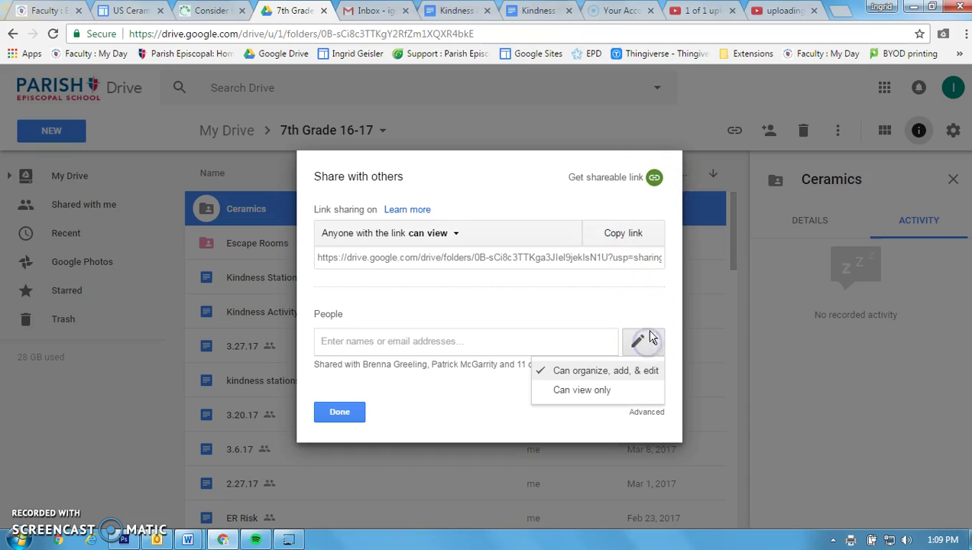
left_click(641, 414)
left_click(645, 414)
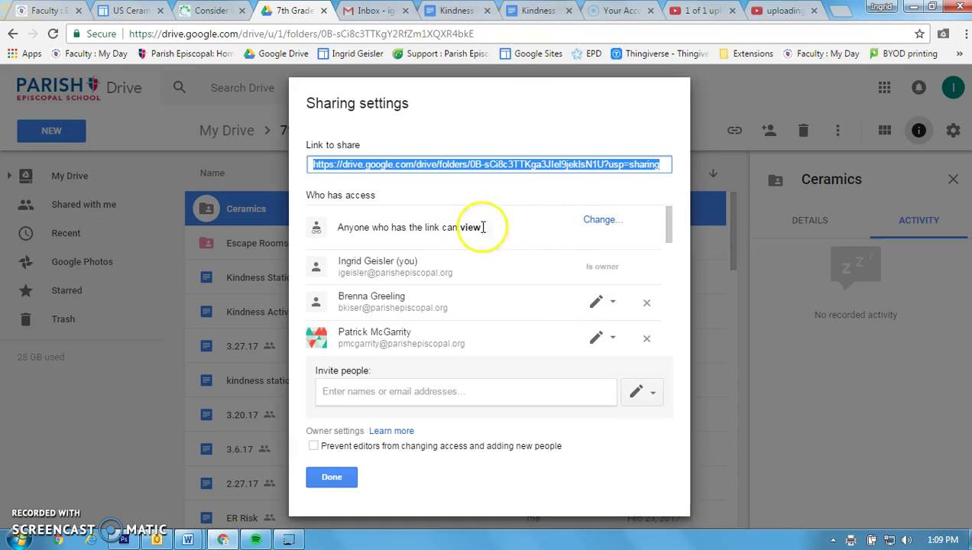
left_click(609, 222)
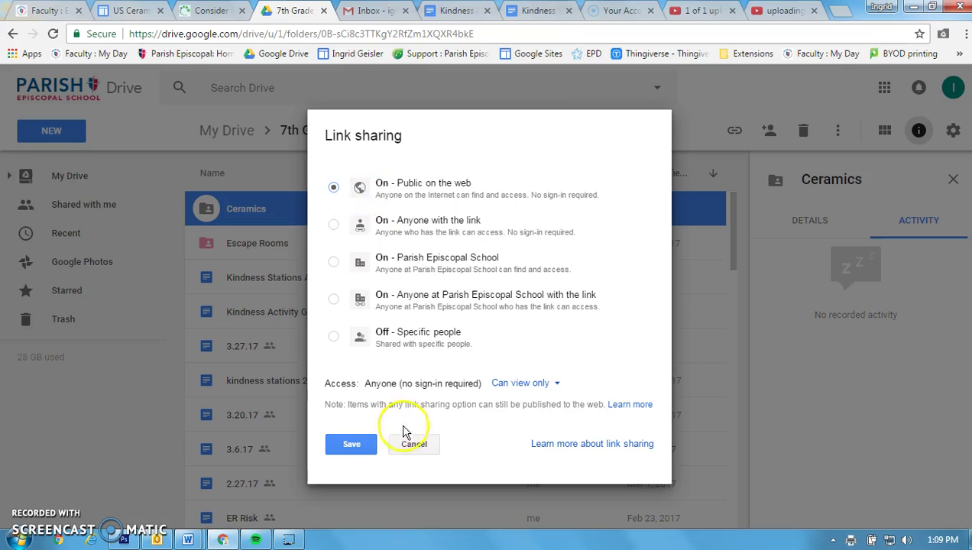
left_click(352, 444)
left_click(338, 476)
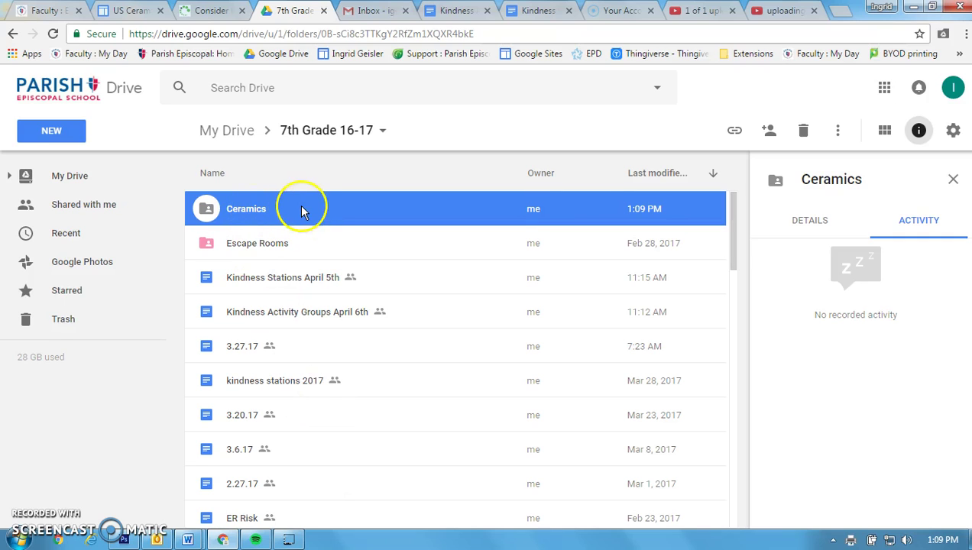
Step: Open the empty Ceramics folder in Drive
double_click(237, 211)
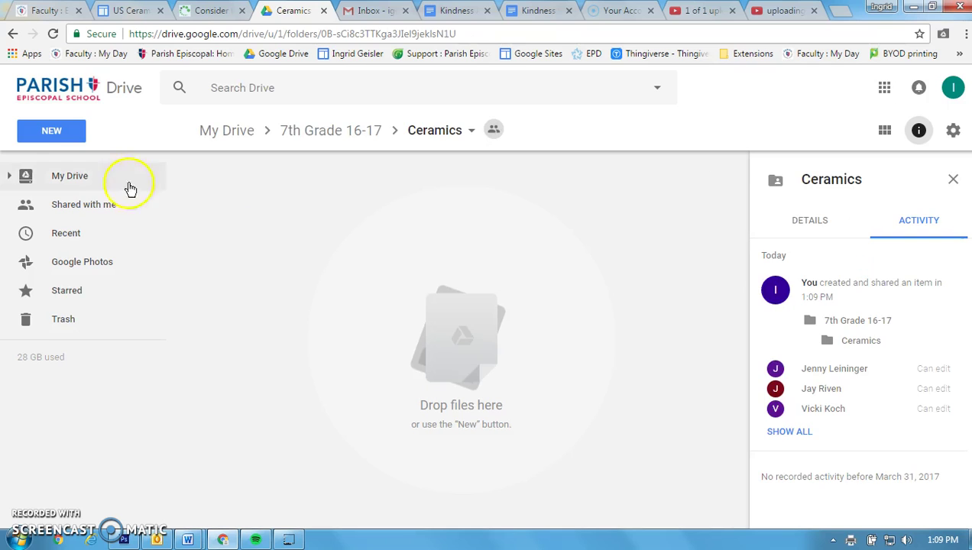
left_click(54, 136)
left_click(291, 215)
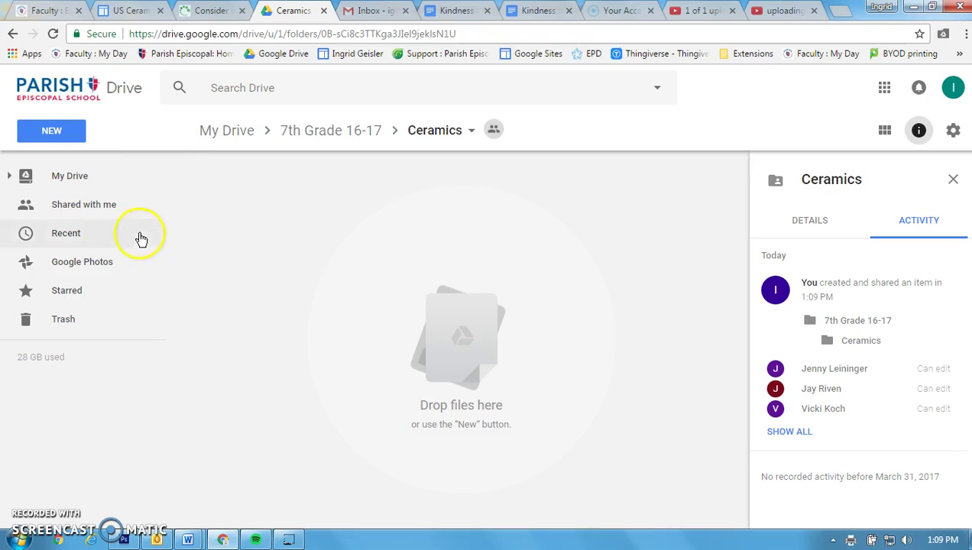
Step: Reduce the browser window to expose the desktop and open the desktop Ceramics folder
left_click(933, 9)
left_click(916, 11)
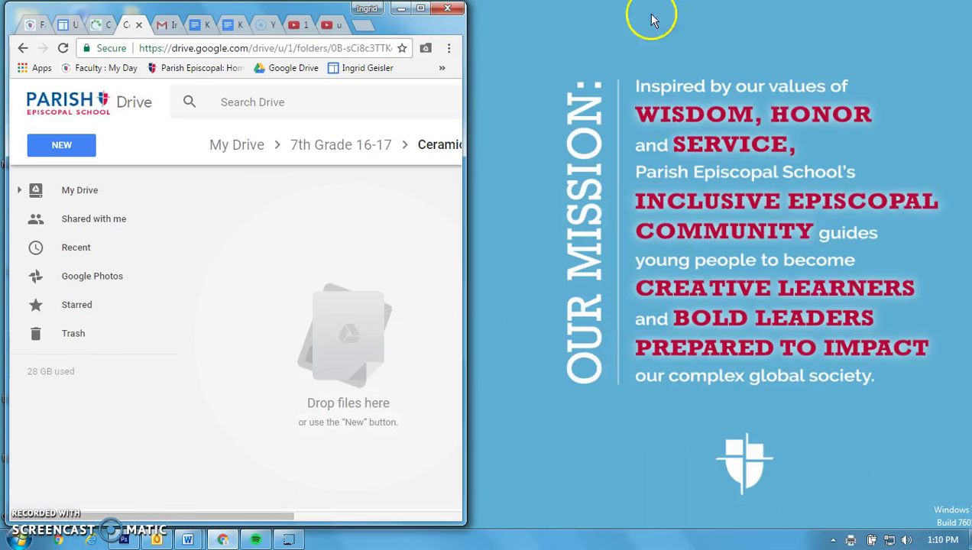
left_click_drag(289, 15, 681, 36)
left_click(132, 142)
double_click(132, 141)
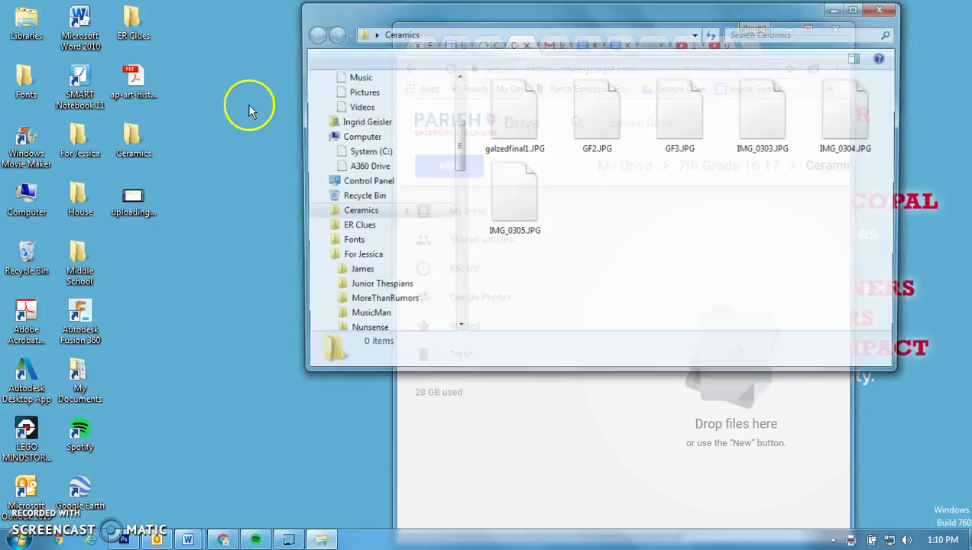
Step: Upload IMG_0303.JPG, IMG_0304.JPG and IMG_0305.JPG from the desktop folder into Drive's Ceramics folder and maximize the browser
left_click(778, 108)
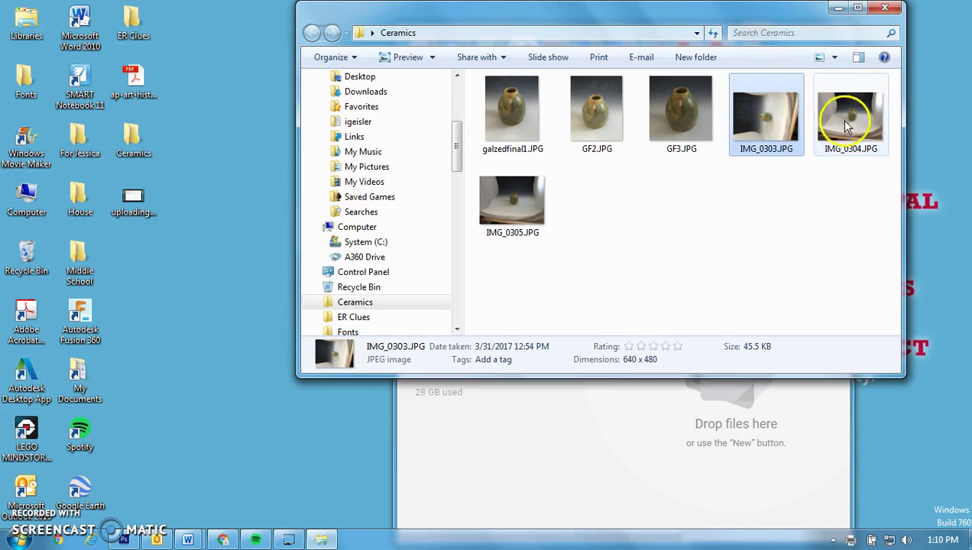
left_click(489, 209)
left_click(764, 120, "shift")
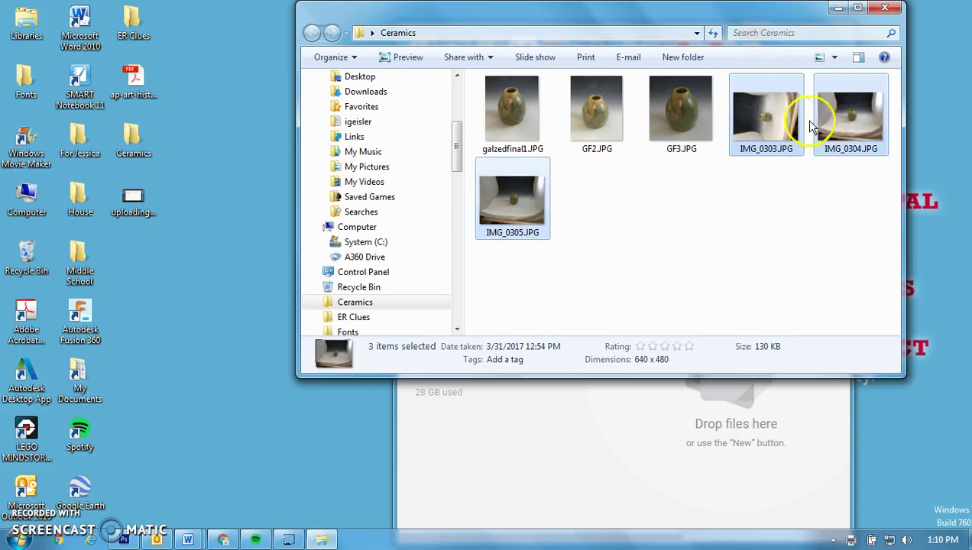
left_click_drag(505, 206, 751, 433)
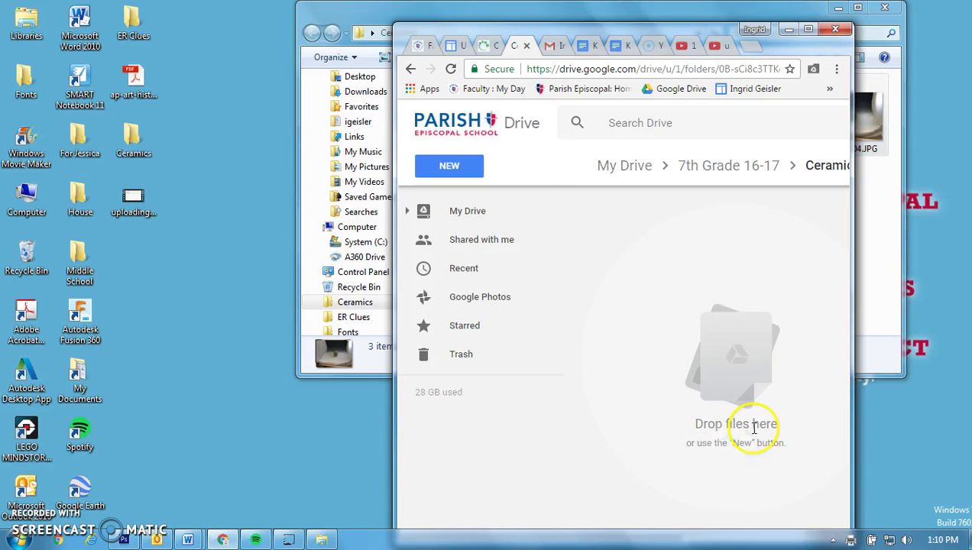
left_click_drag(379, 9, 205, 17)
left_click(621, 25)
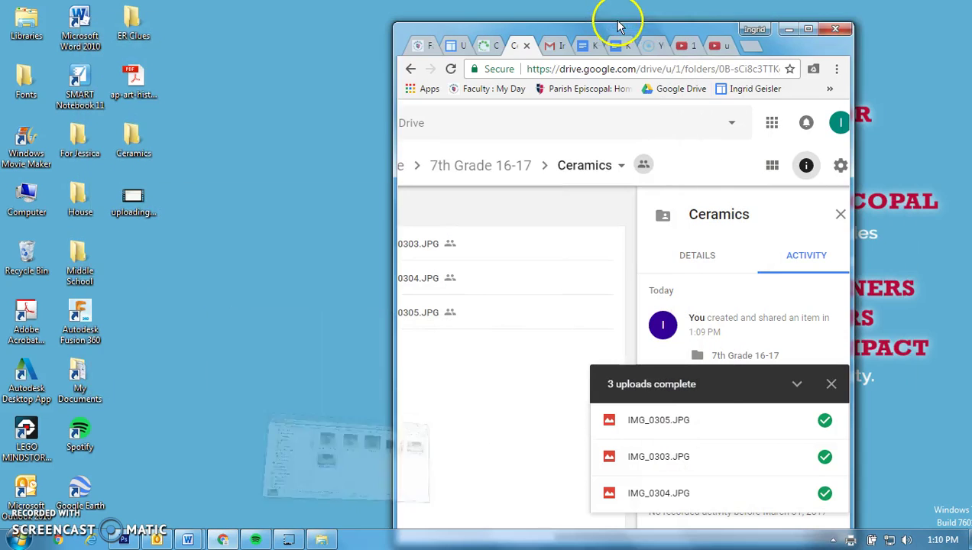
left_click(808, 28)
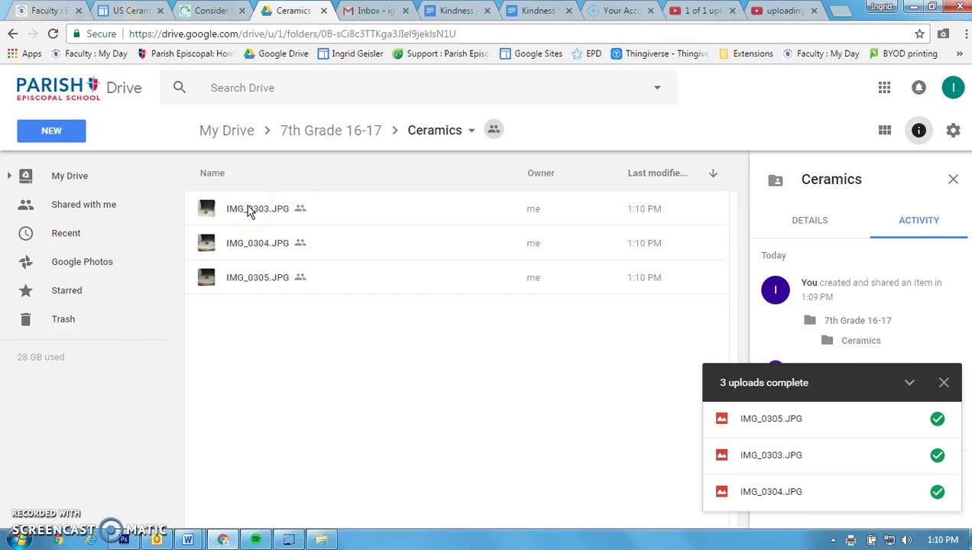
Step: Open the US Ceramics site page for editing and delete the vase photo between the two student photos
left_click(132, 10)
left_click(739, 102)
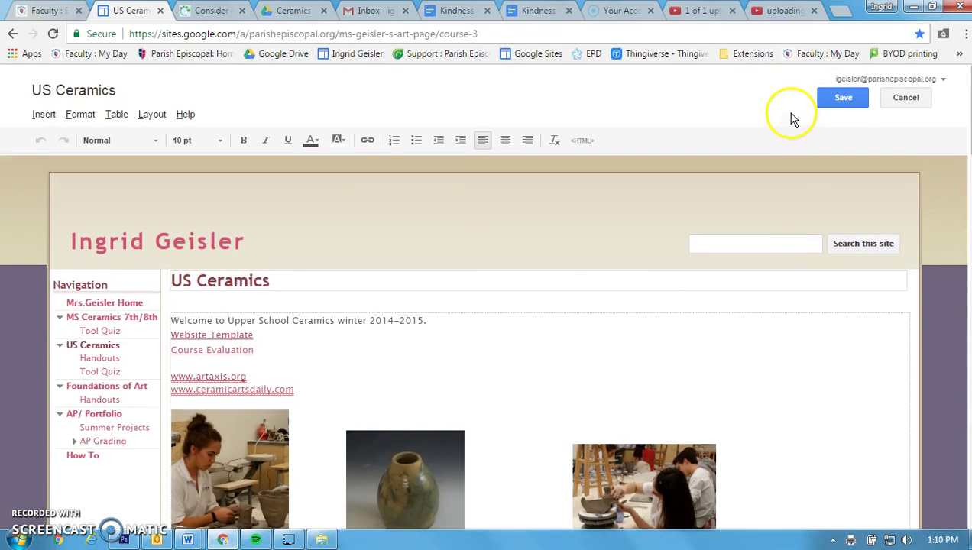
scroll(575, 163, "down", 3)
left_click(337, 199)
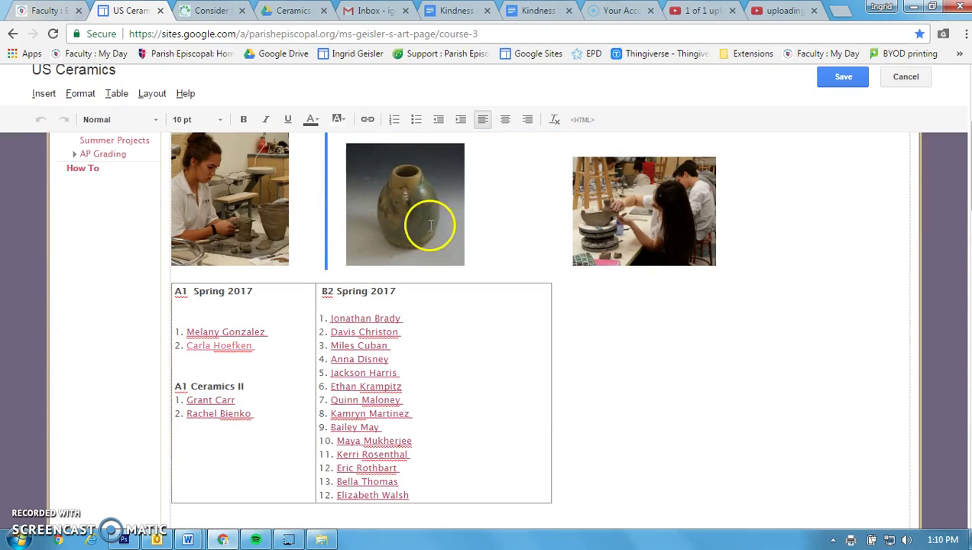
left_click(430, 225)
left_click(638, 281)
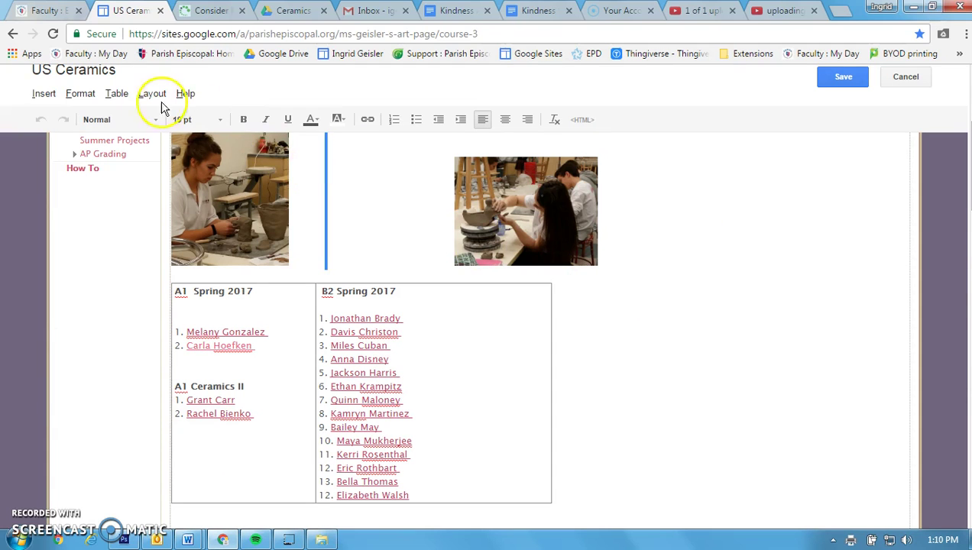
Step: Insert the Drive image IMG_0304.JPG into the US Ceramics page, sorting the image list by last modified to find it
left_click(46, 94)
mouse_move(415, 213)
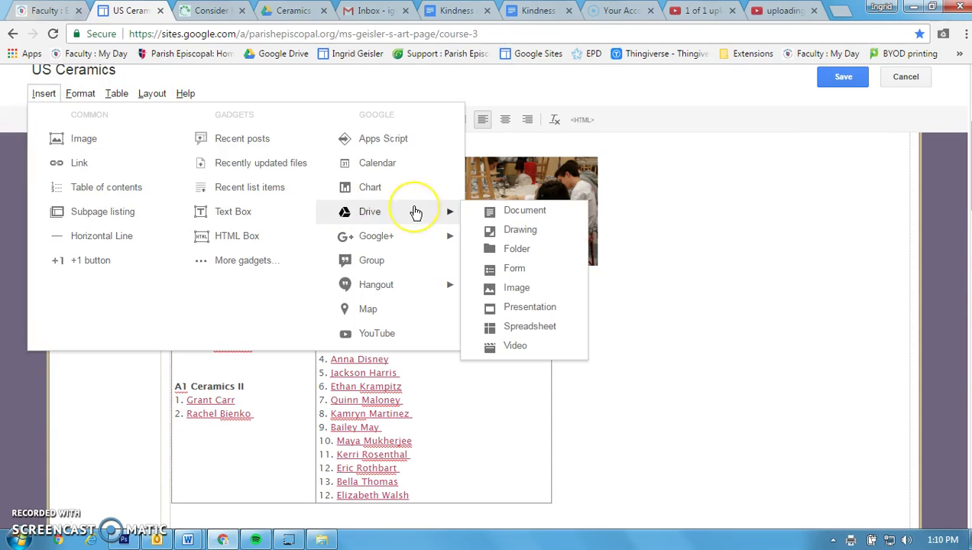
left_click(509, 289)
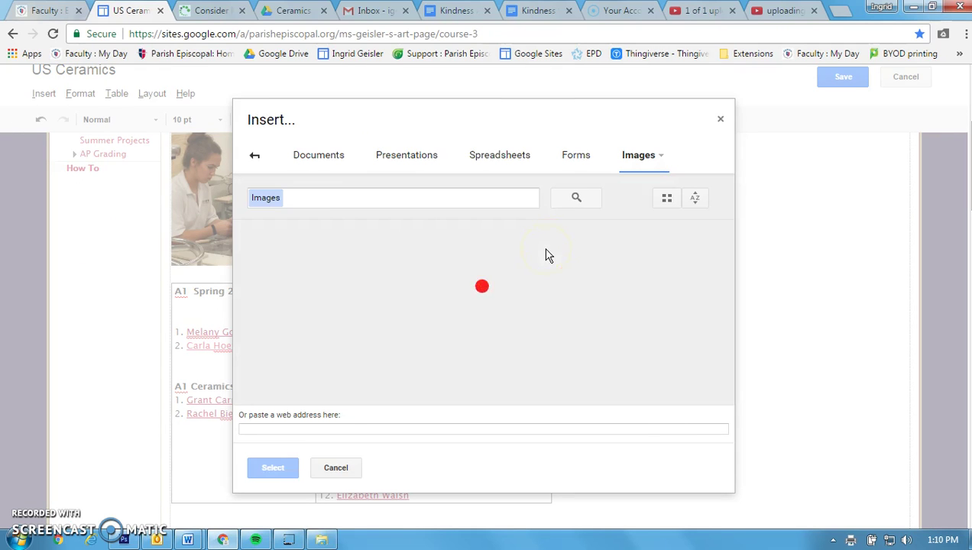
left_click(695, 200)
left_click(653, 224)
left_click(243, 281)
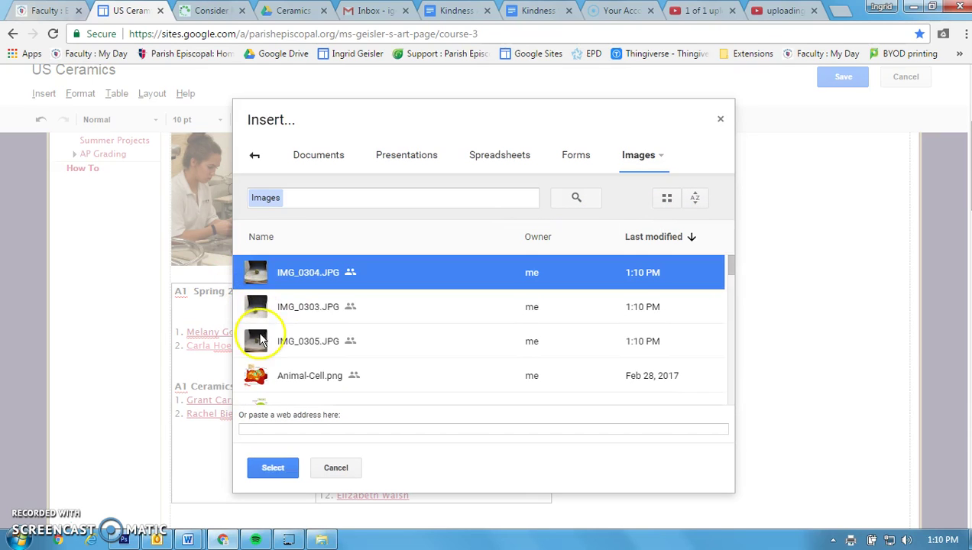
left_click(256, 341)
left_click(259, 284)
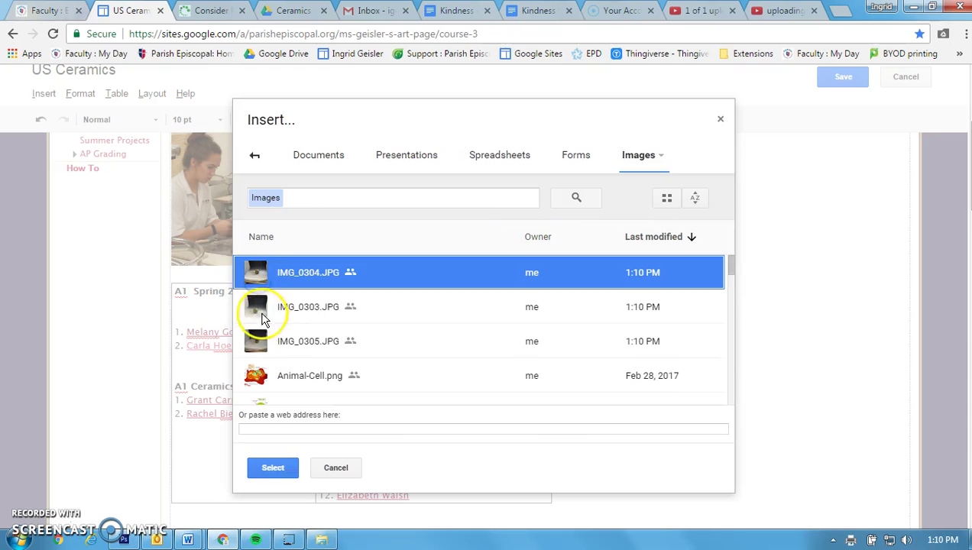
left_click(280, 469)
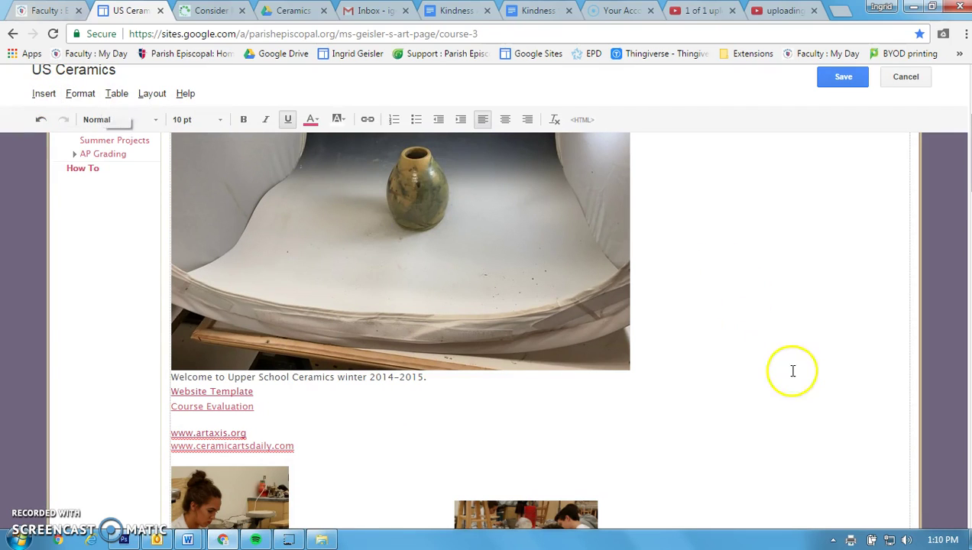
Step: Insert the Drive image IMG_0303.JPG into the US Ceramics page, sorting the image list by last modified, and compare both inserted vase photos
left_click(45, 96)
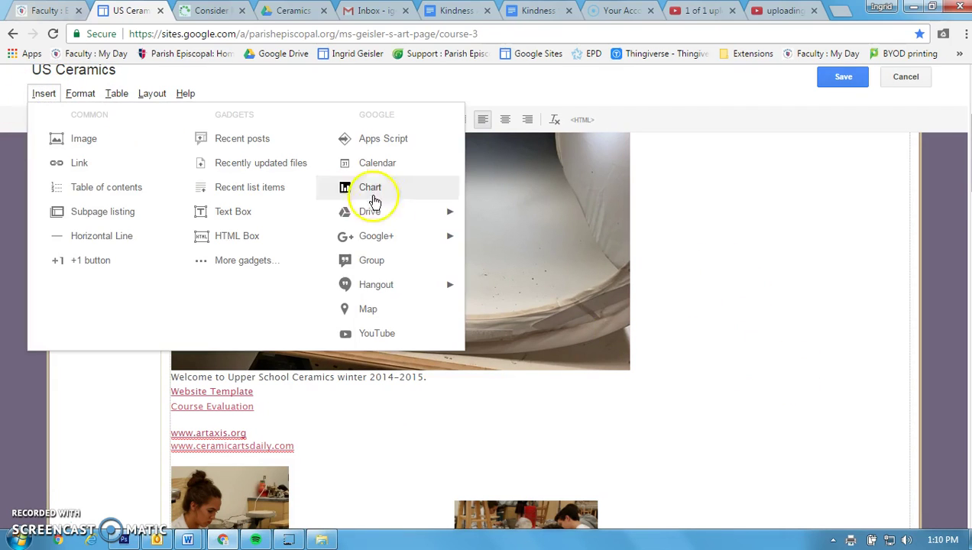
mouse_move(350, 213)
left_click(552, 289)
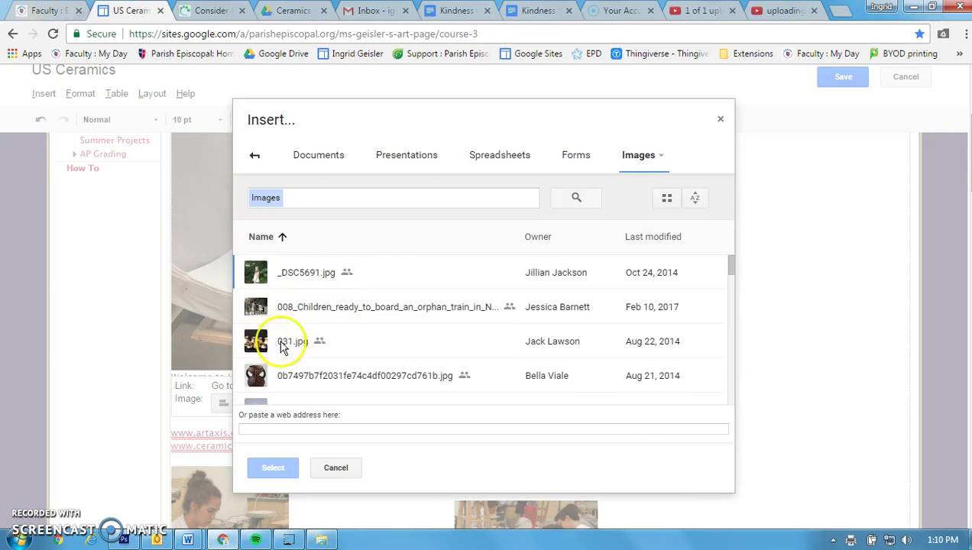
left_click(649, 243)
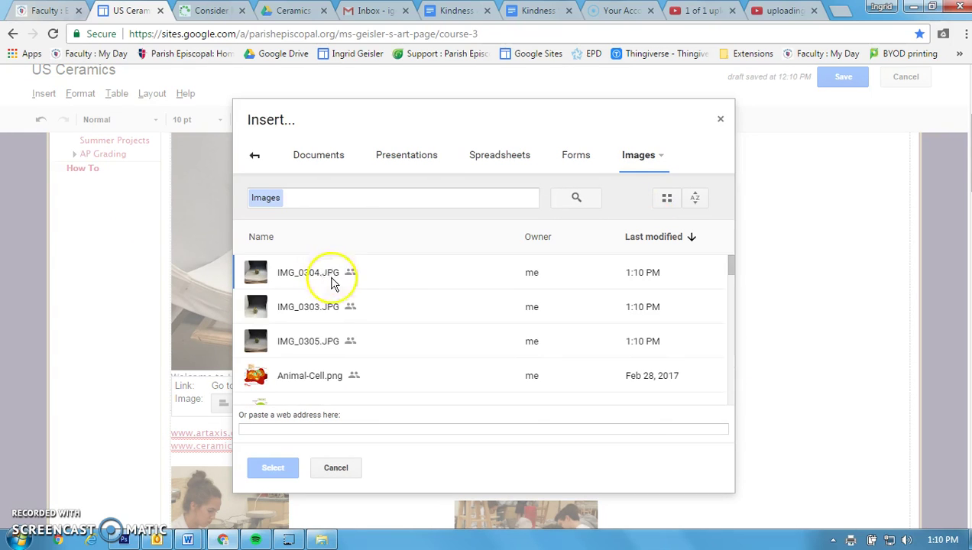
left_click(306, 307)
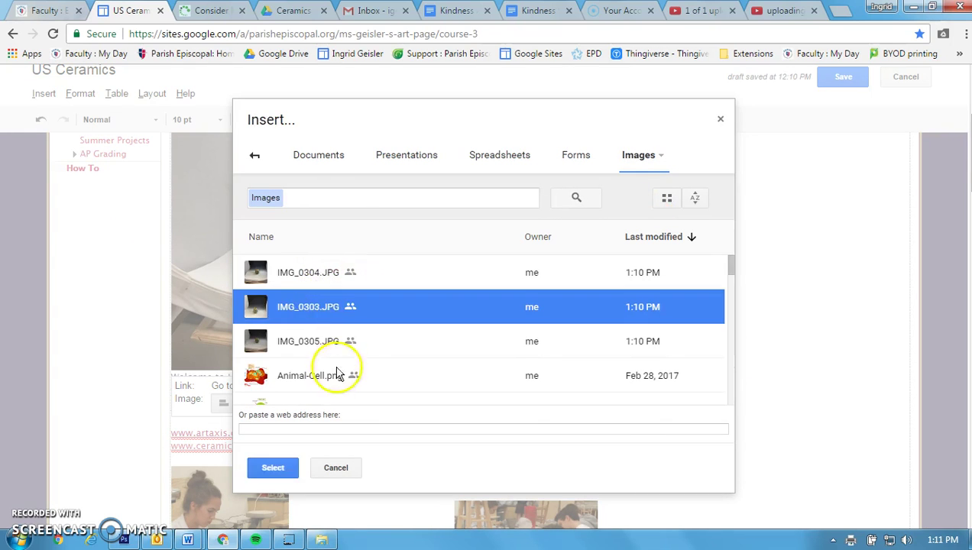
left_click(282, 468)
scroll(573, 291, "down", 3)
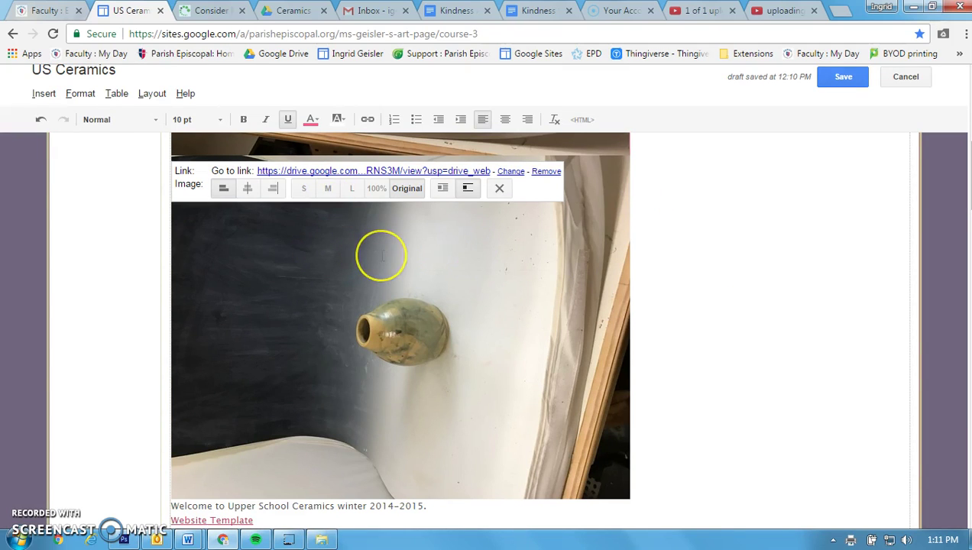
scroll(369, 250, "up", 8)
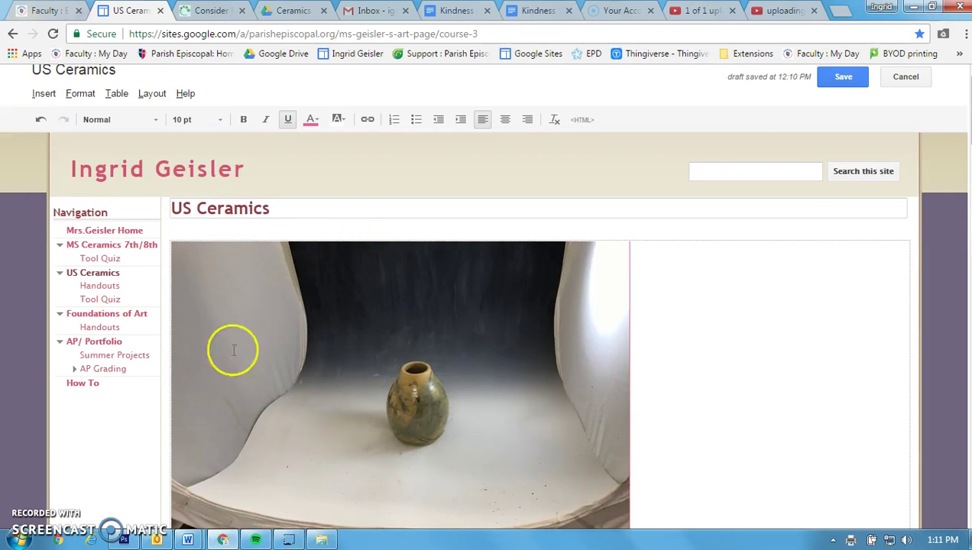
left_click(360, 306)
scroll(361, 307, "down", 4)
scroll(360, 308, "down", 2)
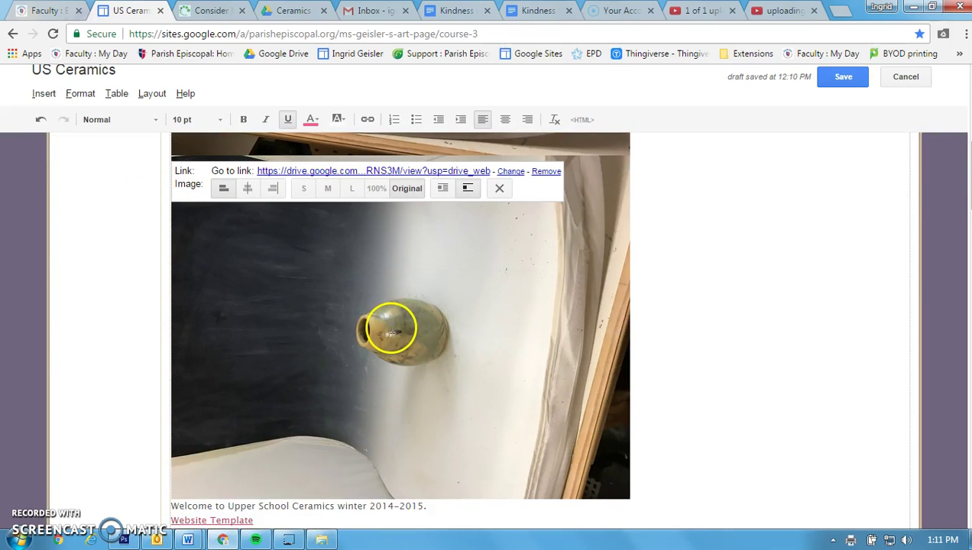
Step: Switch to Drive's Ceramics folder and open the catalogue of apps that can be connected for opening IMG_0303.JPG
left_click(293, 11)
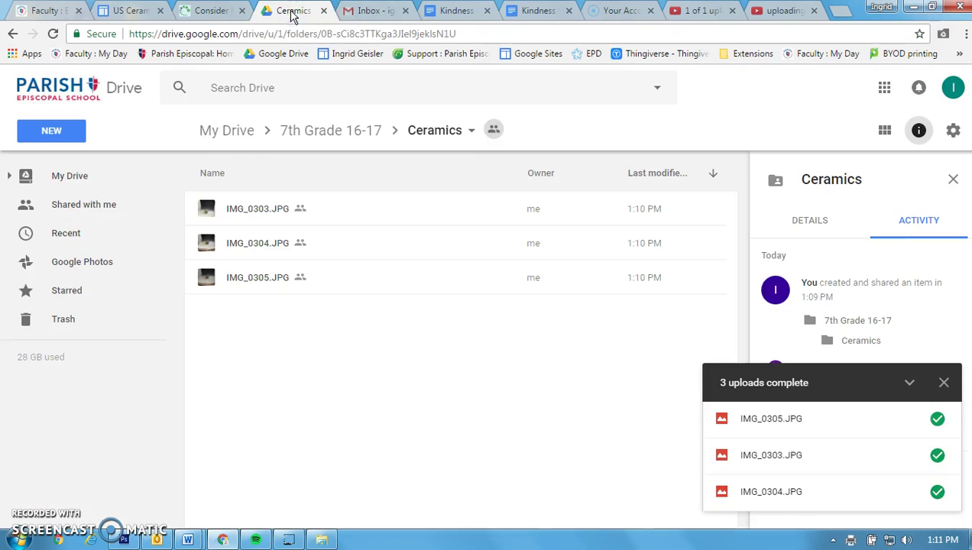
left_click(233, 211)
right_click(234, 211)
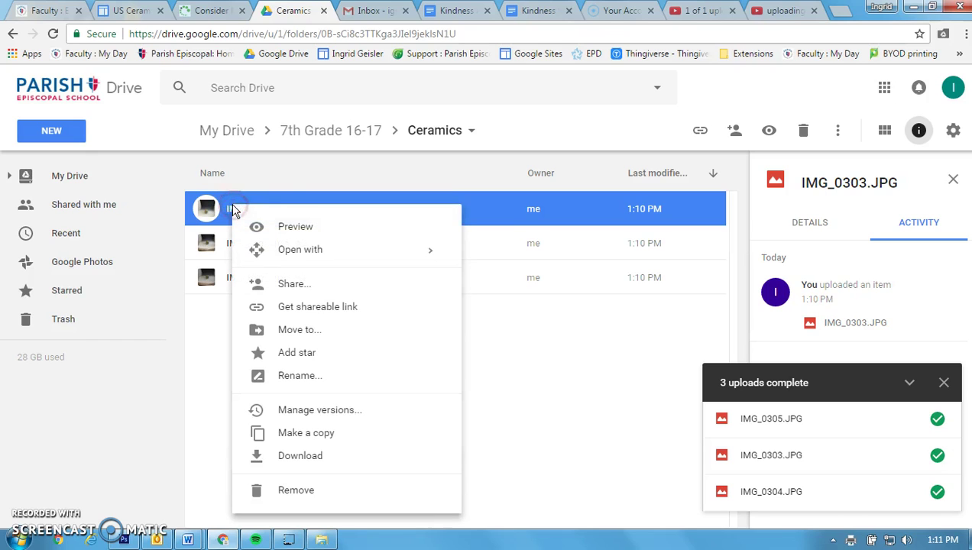
mouse_move(302, 258)
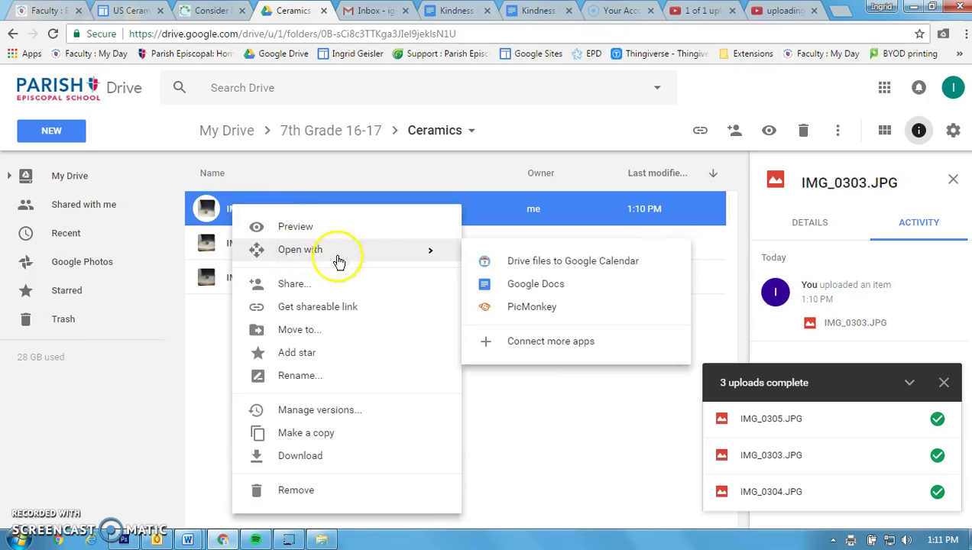
left_click(521, 336)
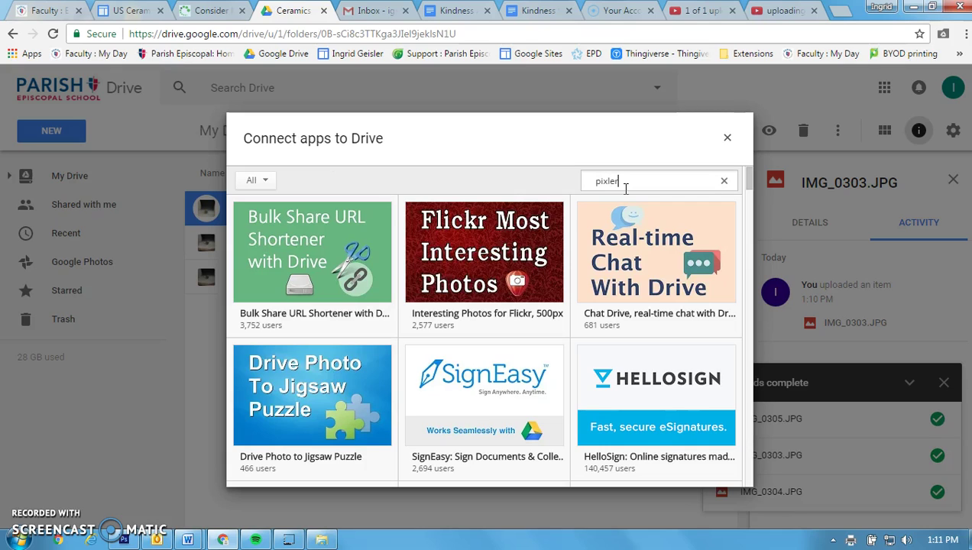
Step: Search the connectable apps for "pixler" and for "pic", and look through the list
key("Return")
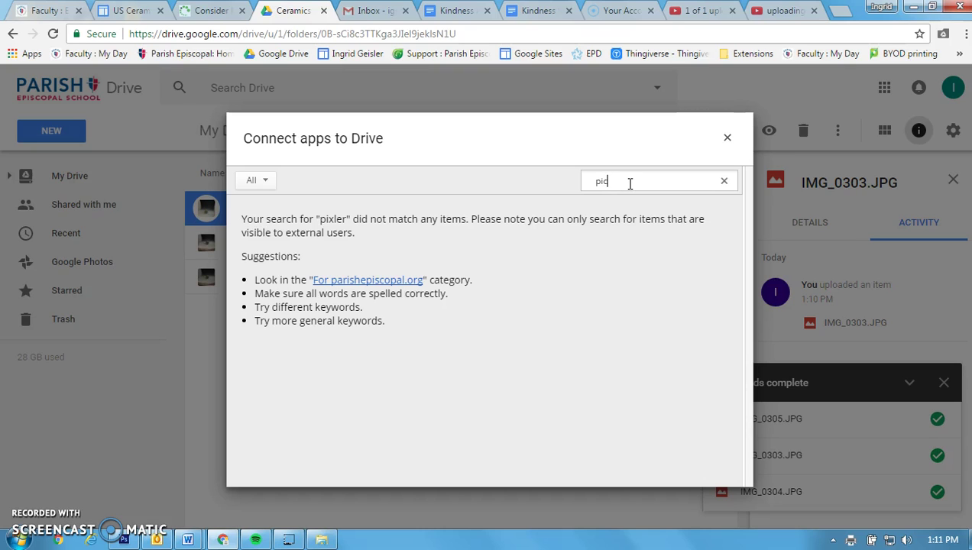
key("Return")
scroll(589, 260, "down", 2)
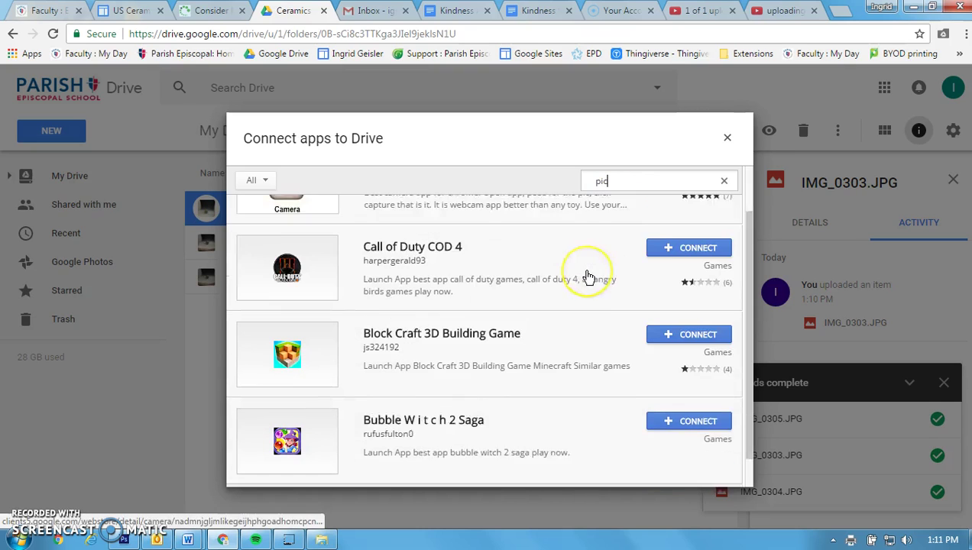
scroll(587, 276, "up", 2)
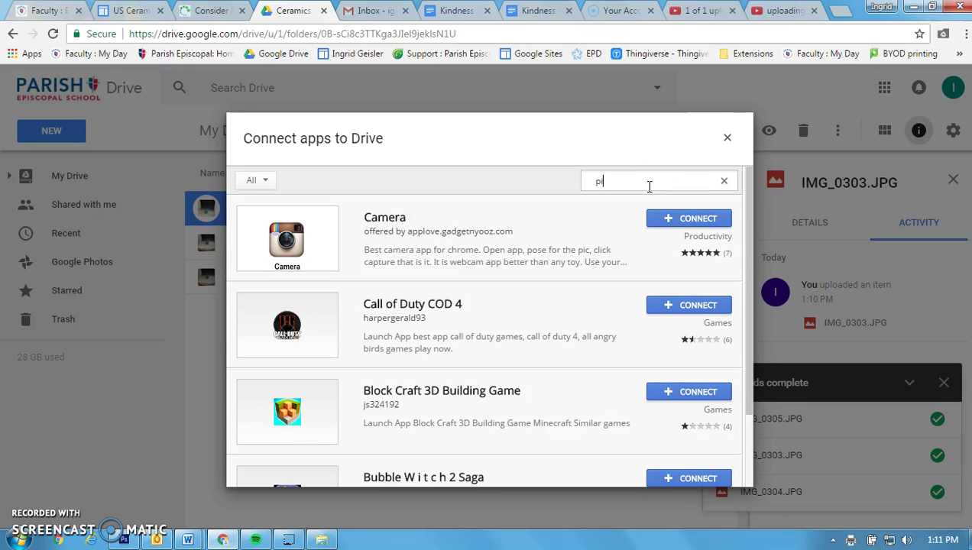
Step: Search the connectable apps for "pixlr", connect Pixlr Editor to Google Drive and close the app catalogue
type("lr")
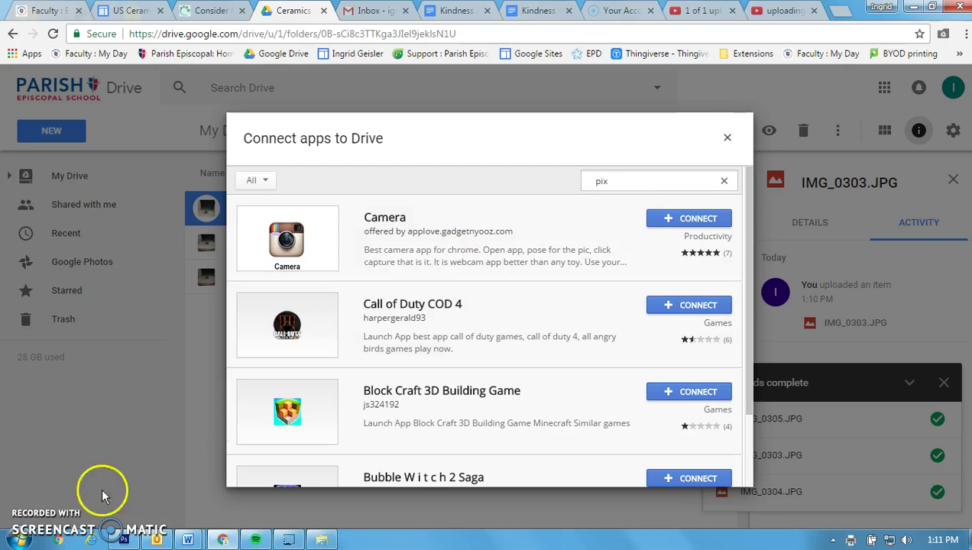
key("Return")
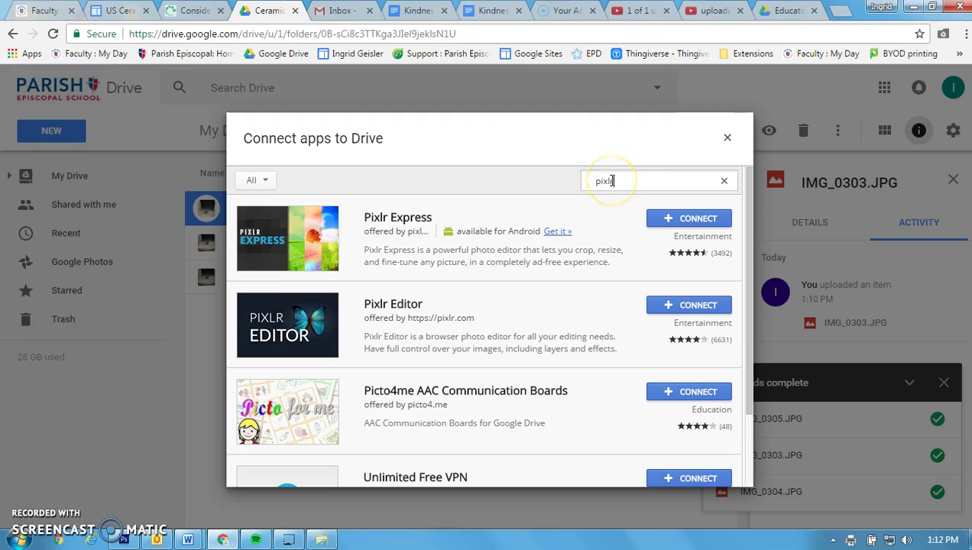
left_click(691, 307)
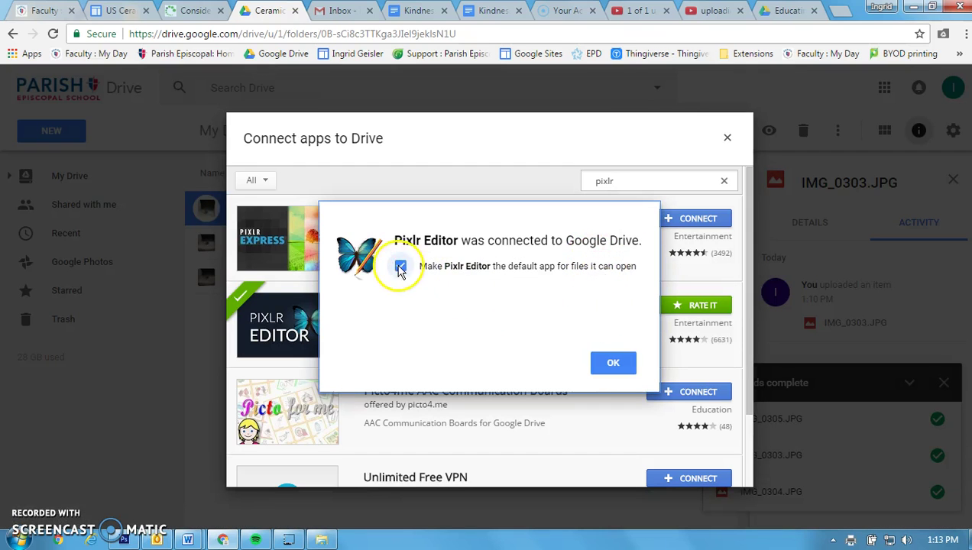
left_click(612, 364)
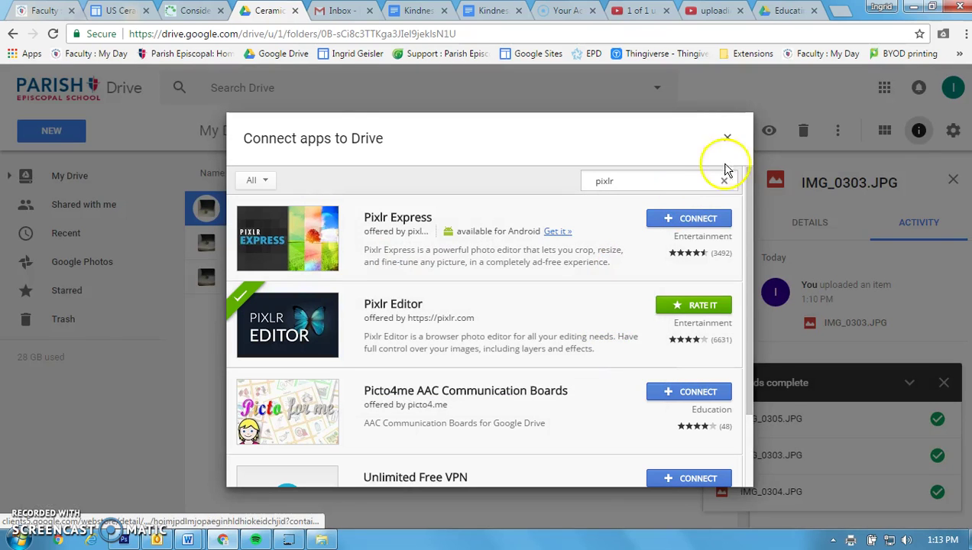
scroll(705, 228, "down", 2)
scroll(724, 187, "up", 2)
left_click(728, 138)
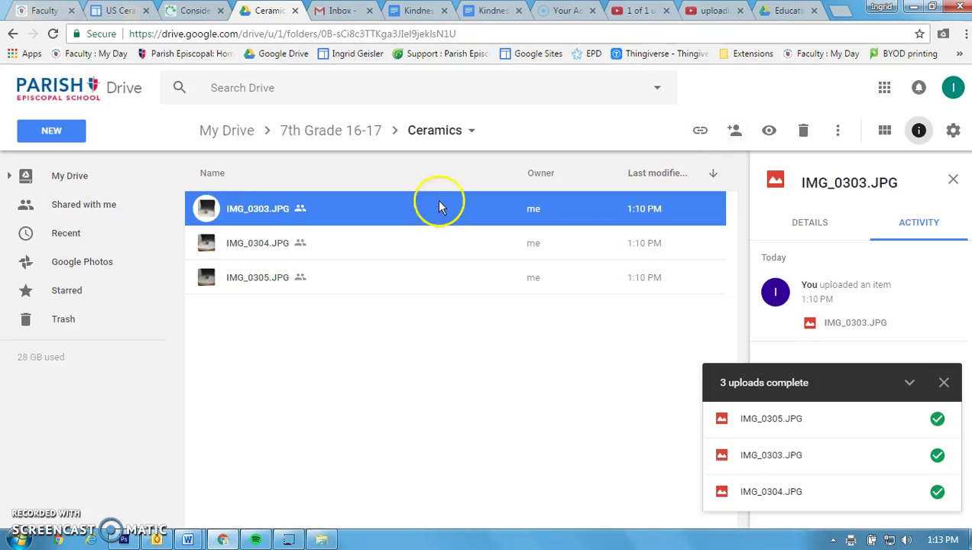
Step: Open IMG_0303.JPG from Drive with Pixlr Editor, allowing the editor the requested access to the Google account
right_click(227, 209)
mouse_move(297, 252)
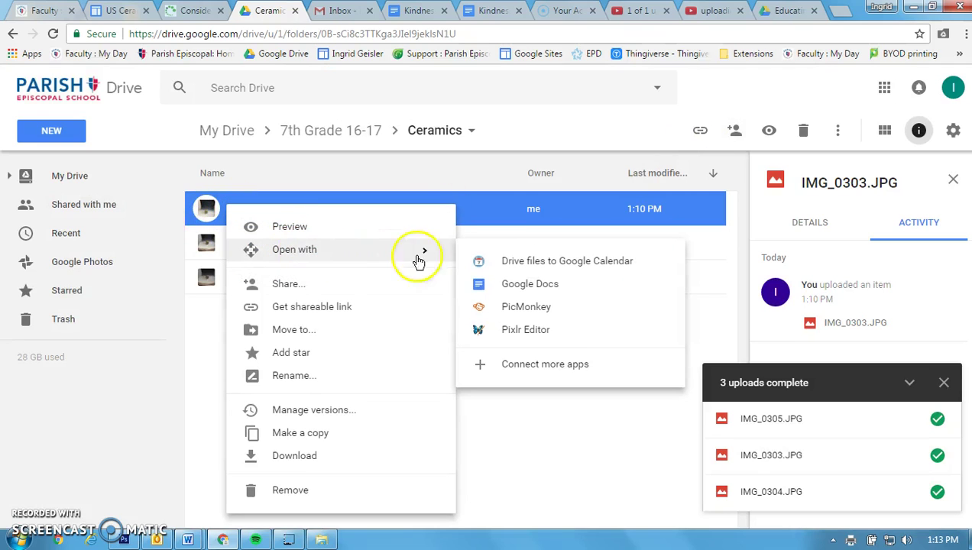
left_click(511, 333)
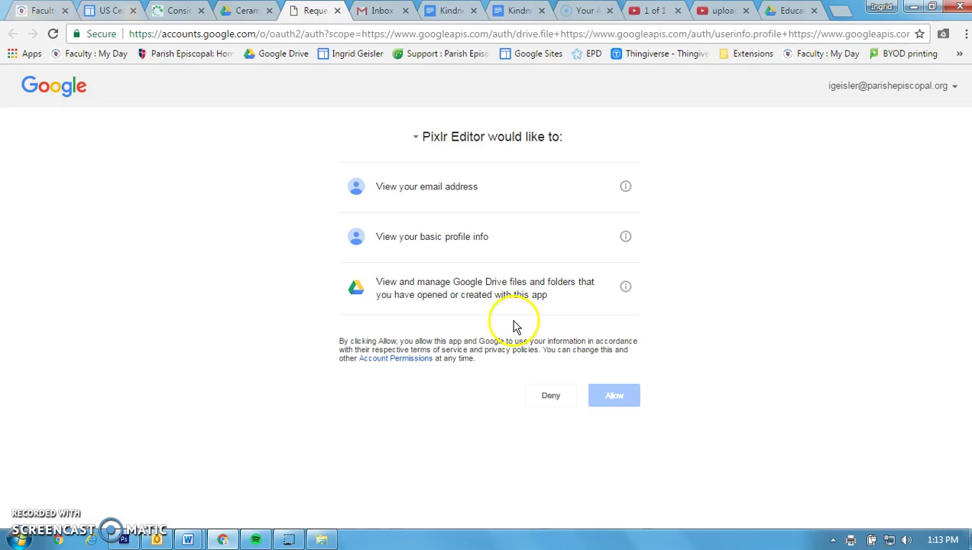
left_click(602, 394)
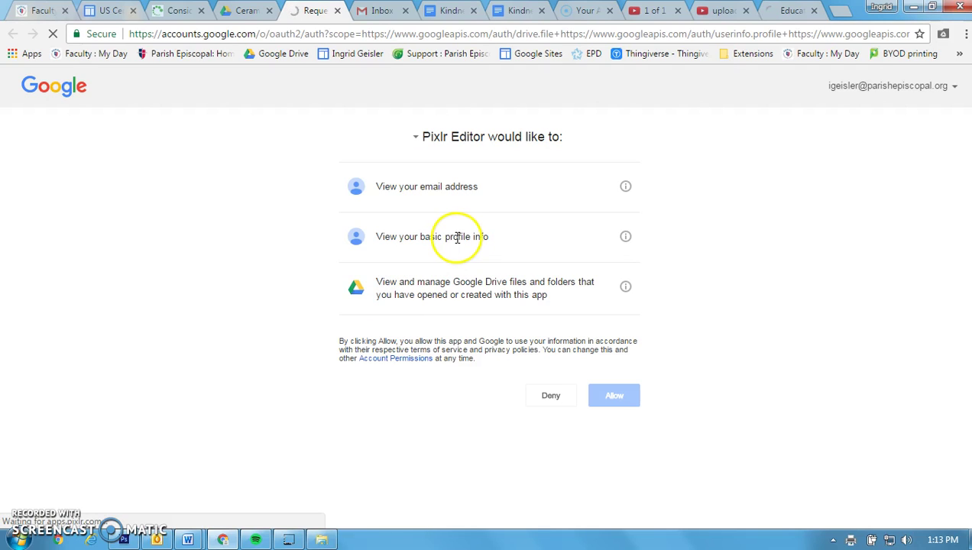
left_click(401, 172)
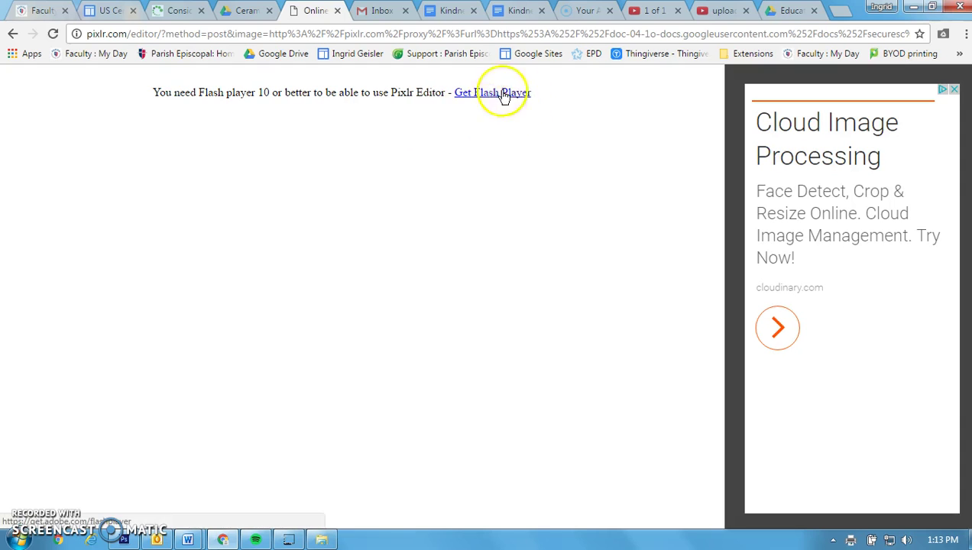
left_click(244, 13)
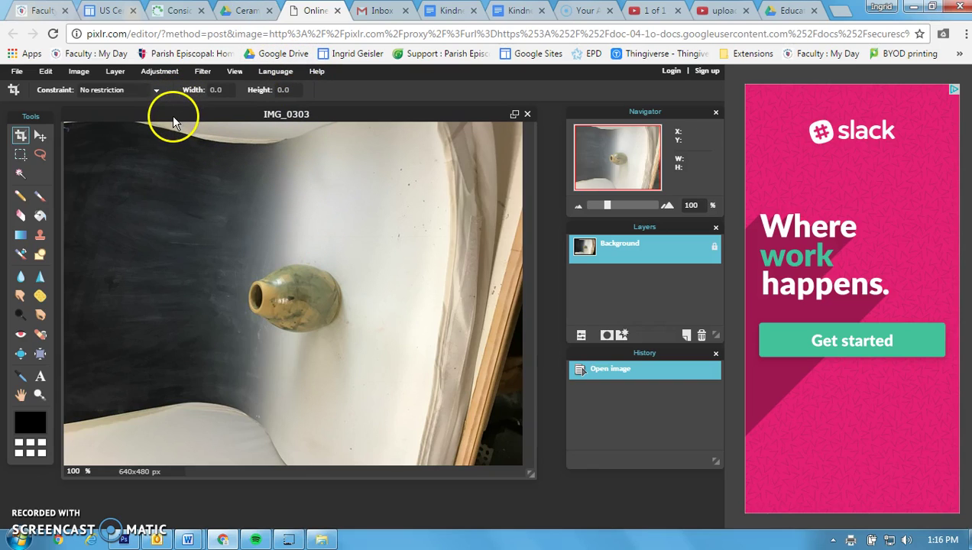
Step: Rotate the IMG_0303 canvas 90° clockwise and crop it closely around the vase to about 161 x 185 px
left_click(80, 73)
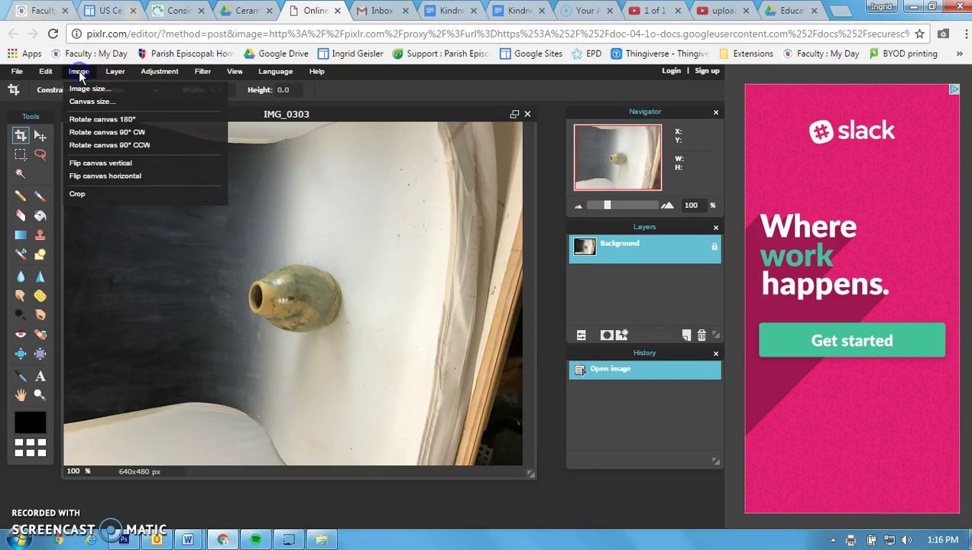
left_click(88, 136)
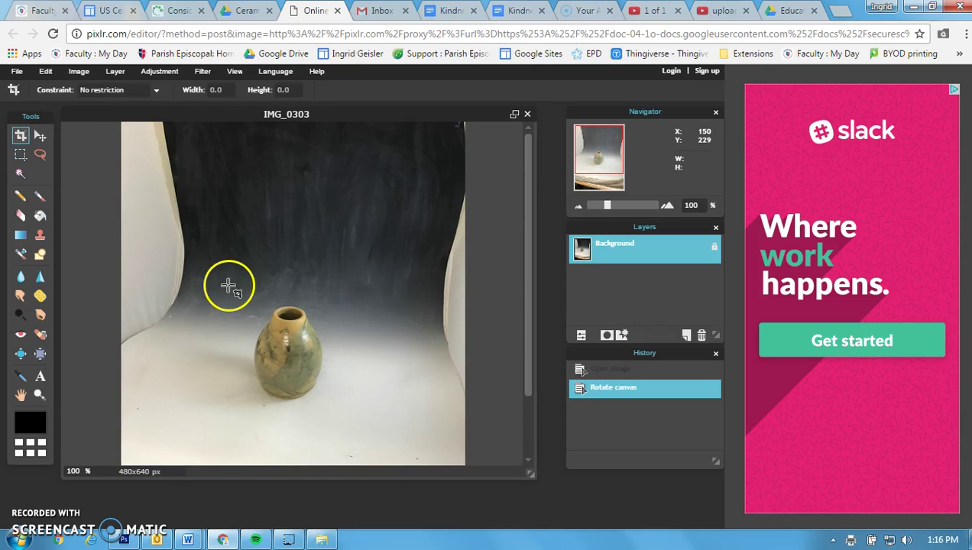
left_click_drag(229, 291, 345, 422)
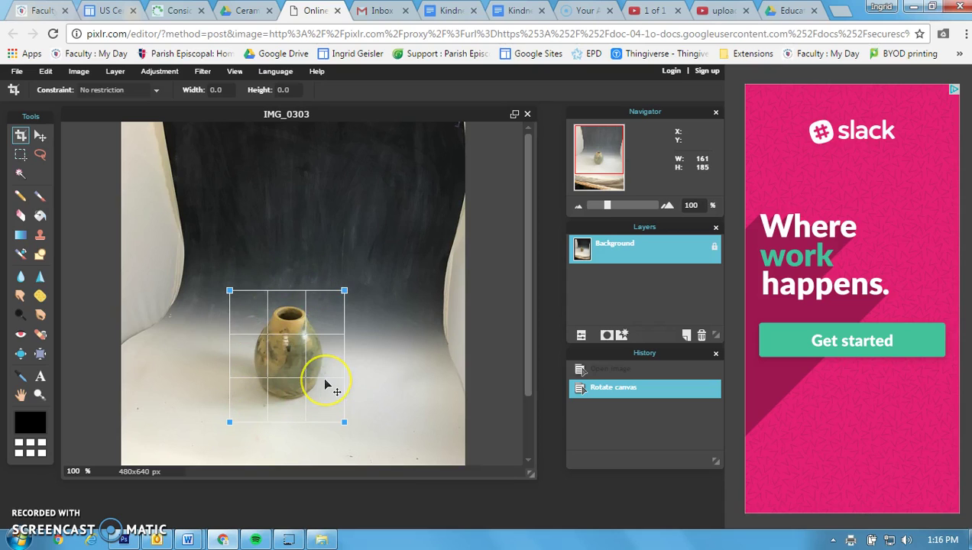
key("Return")
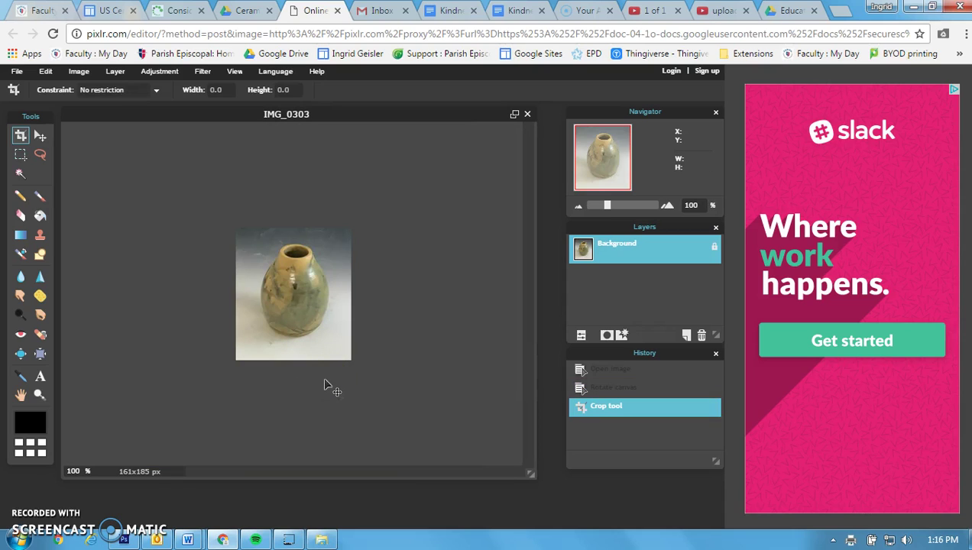
Step: Save the cropped photo to Google Drive as a JPEG named IMG_0303 at quality 80, with Save as copy turned off
left_click(15, 72)
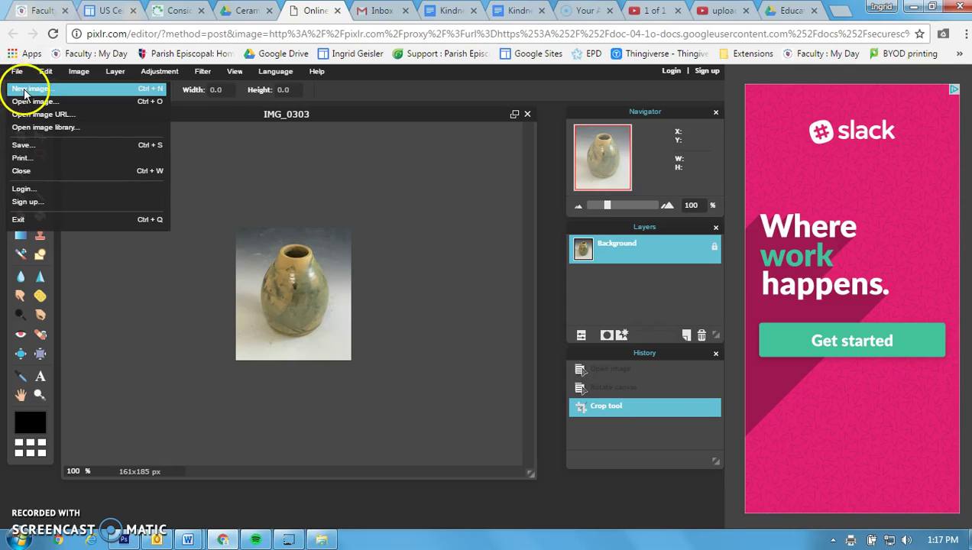
left_click(23, 144)
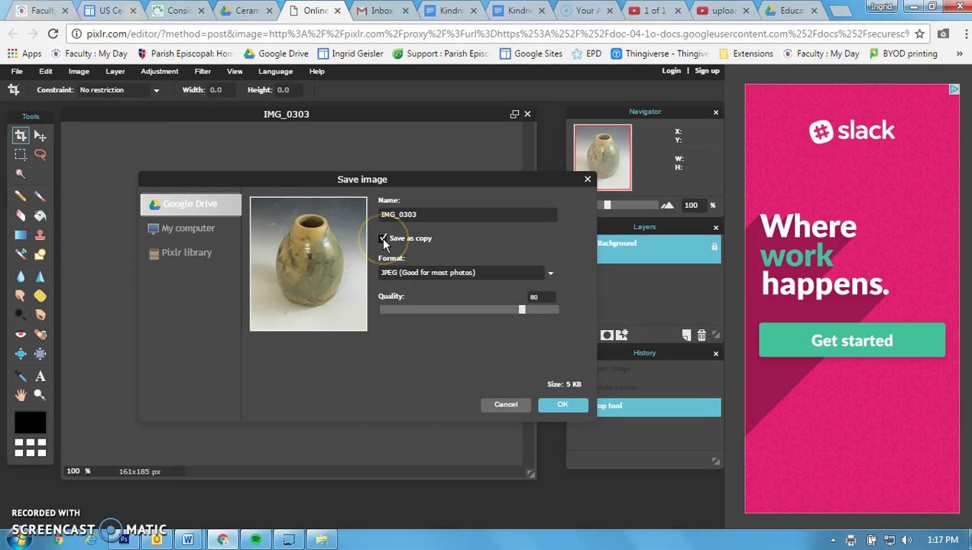
left_click(383, 239)
left_click(564, 407)
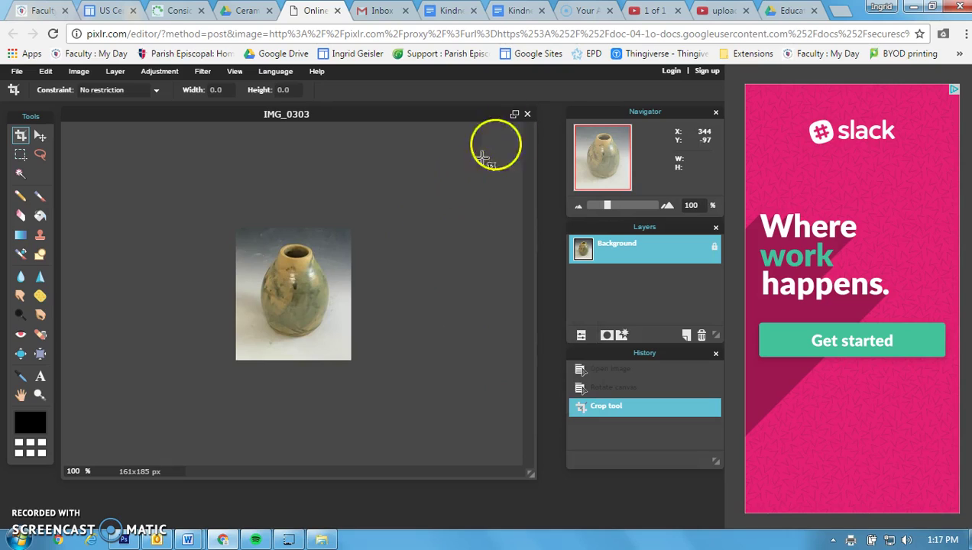
Step: Close the IMG_0303 image without saving it again and dismiss the Pixlr Editor start screen
left_click(528, 114)
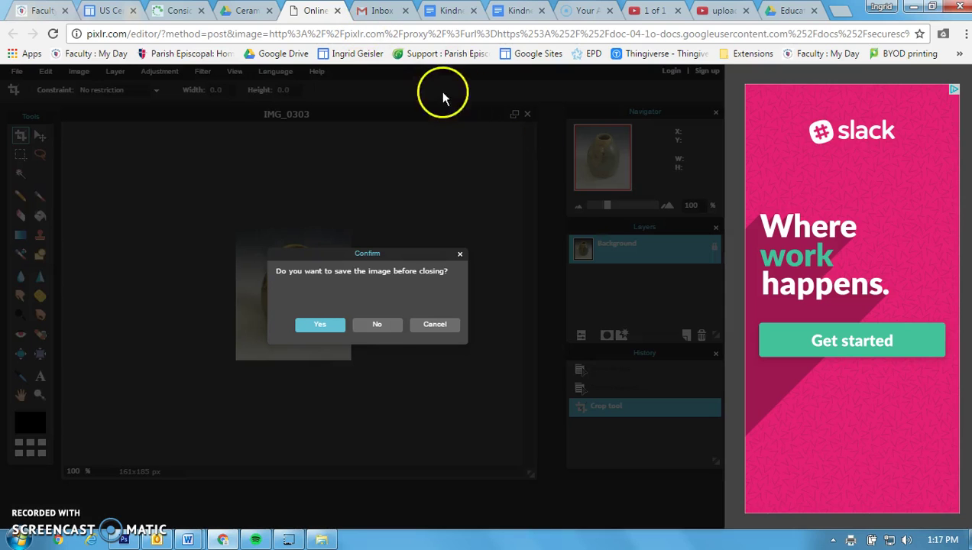
left_click(378, 325)
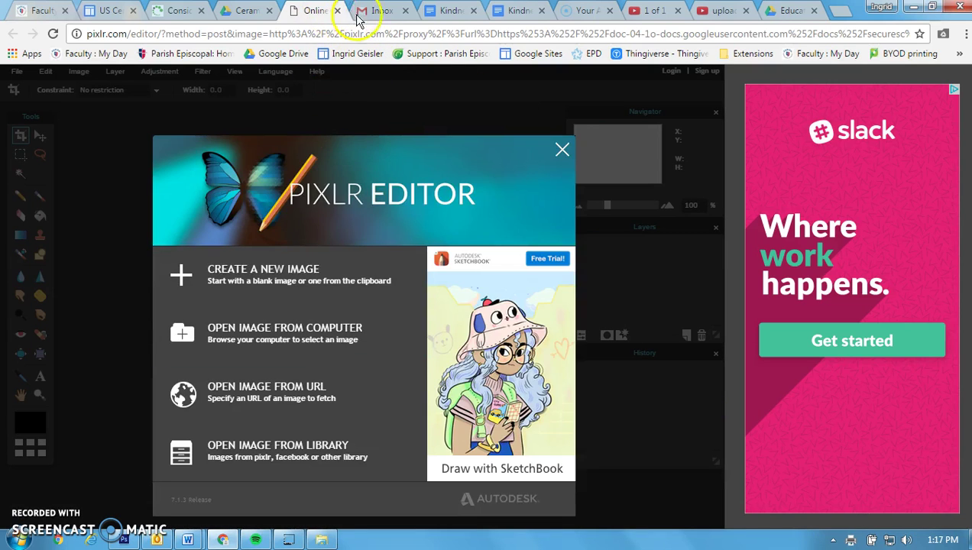
left_click(563, 149)
Step: Open IMG_0304.JPG from the Drive Ceramics folder with Pixlr Editor and crop it closely around the vase to about 166 x 173 px
left_click(249, 12)
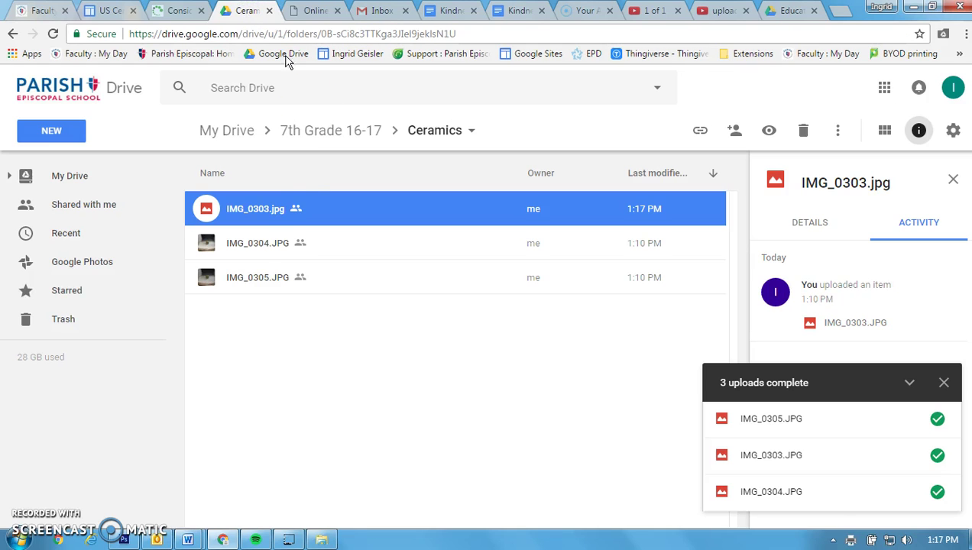
left_click(257, 245)
right_click(256, 246)
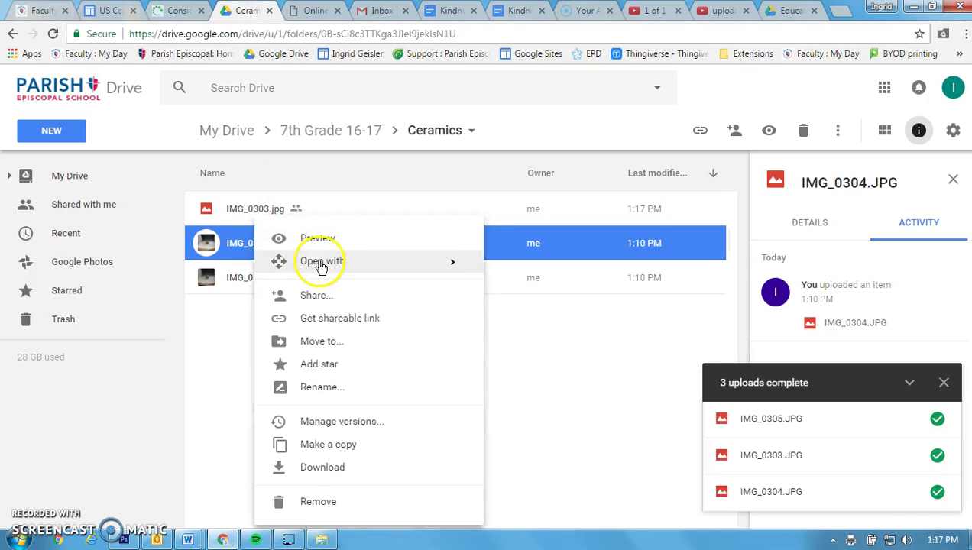
mouse_move(394, 264)
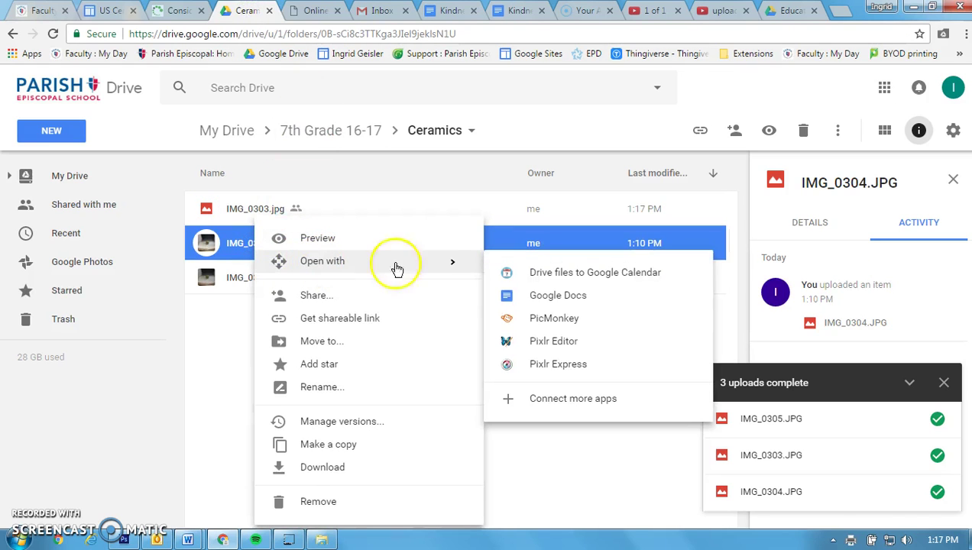
left_click(549, 341)
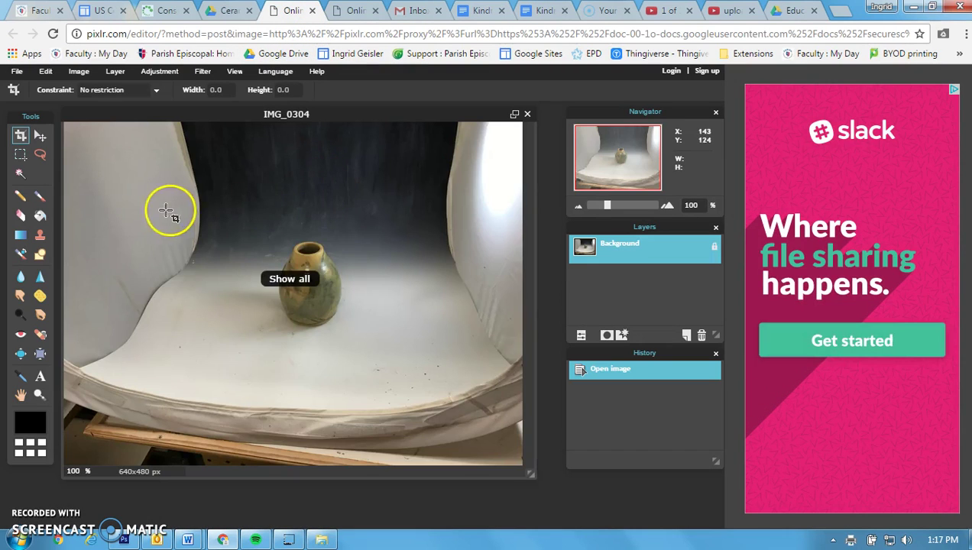
left_click_drag(247, 218, 366, 341)
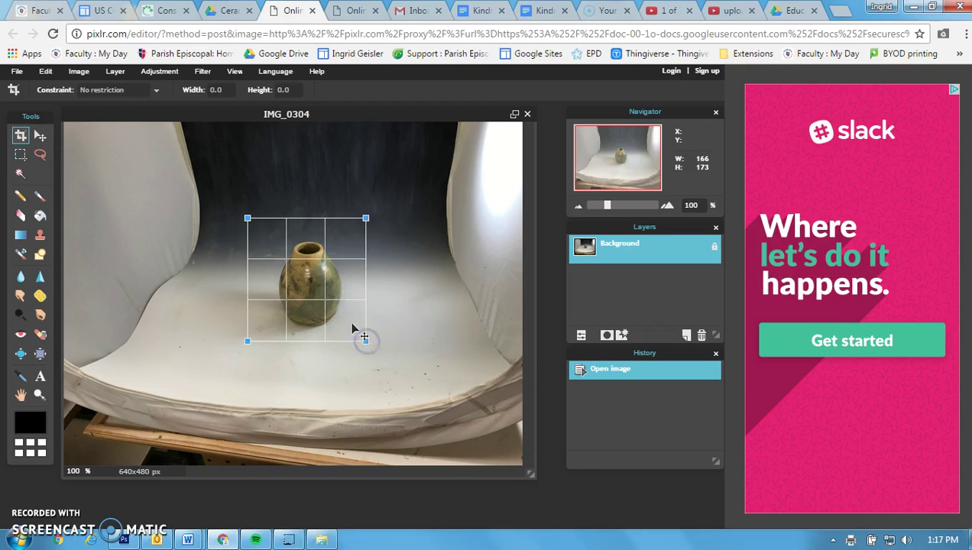
double_click(325, 254)
Step: Save the cropped photo to Google Drive as a JPEG named IMG_0304 at quality 80, with Save as copy off, and close the image
left_click(16, 71)
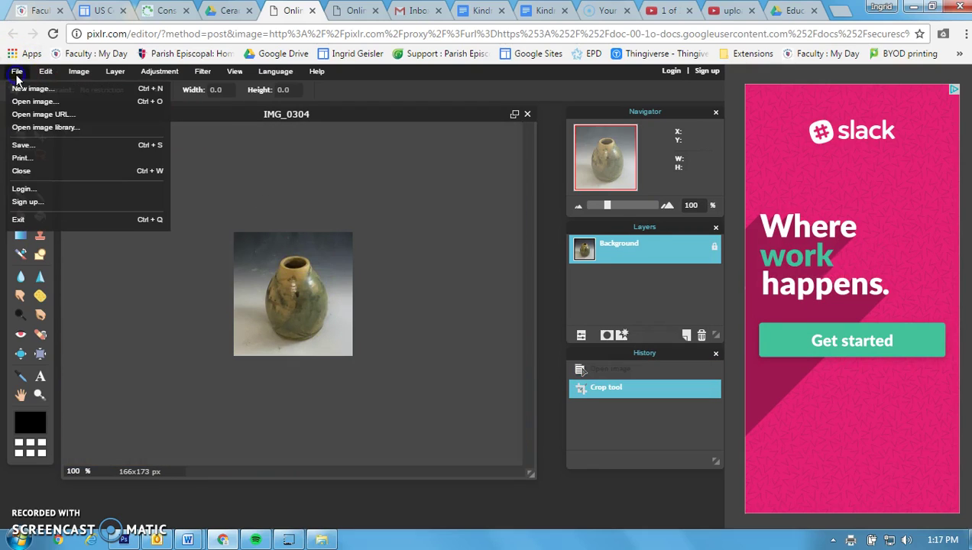
left_click(29, 146)
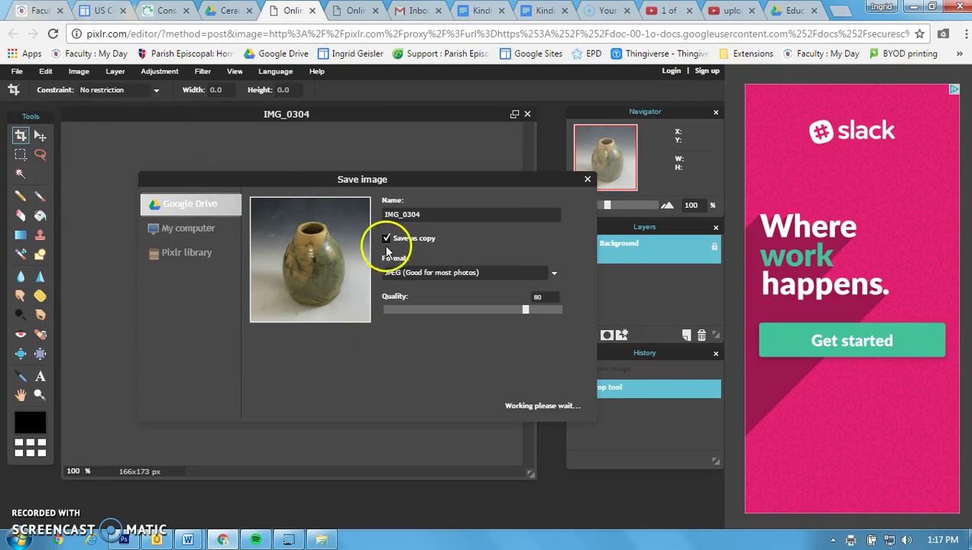
left_click(386, 239)
left_click(564, 406)
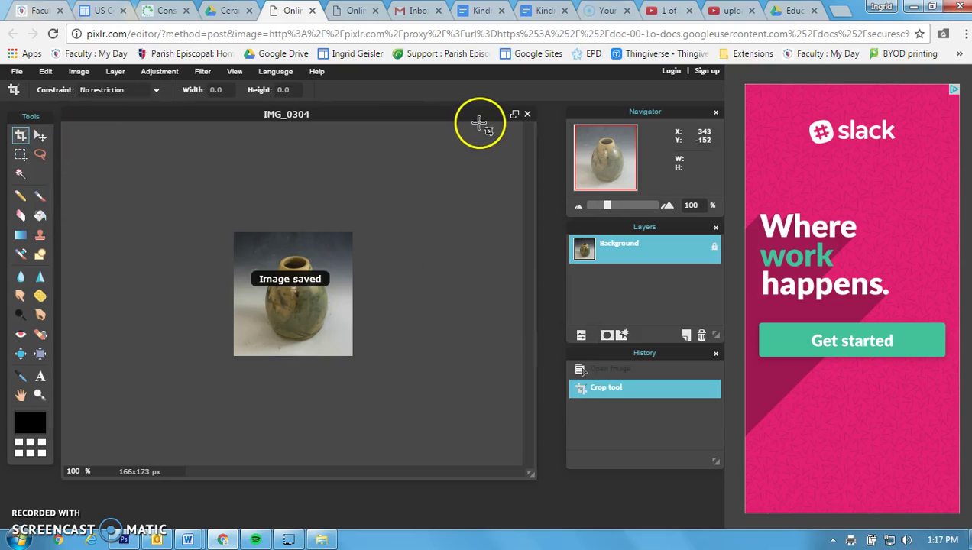
left_click(528, 114)
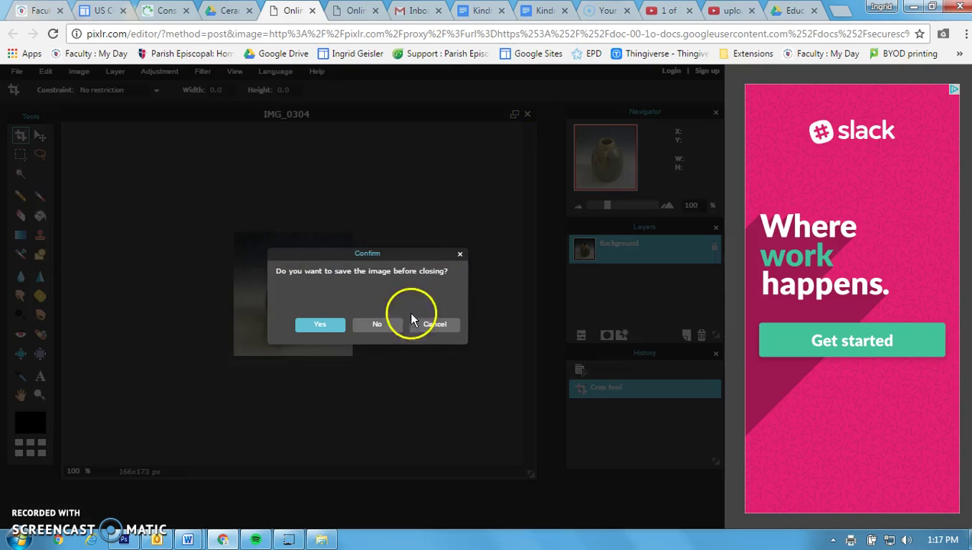
left_click(380, 325)
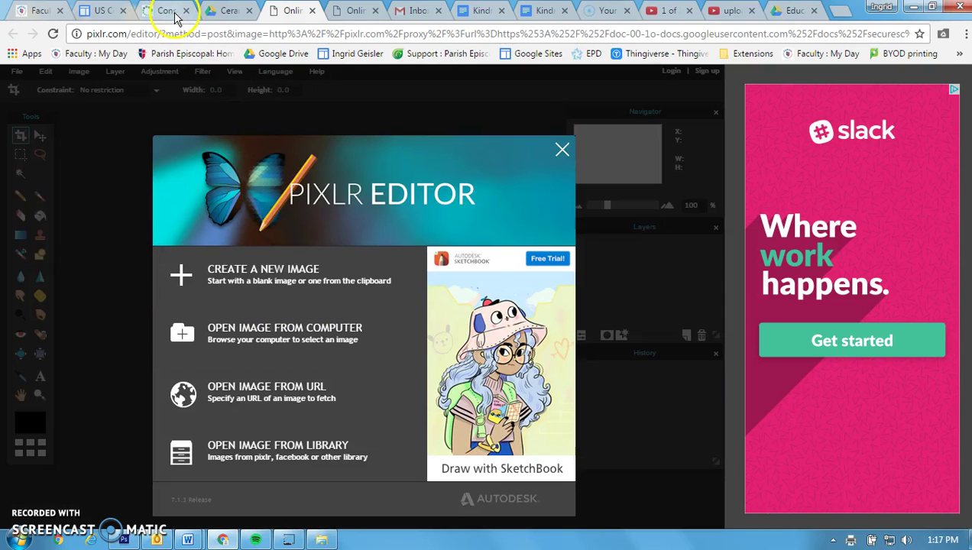
Step: Open IMG_0305.JPG from the Drive Ceramics folder with Pixlr Editor and crop it closely around the vase to about 173 x 188 px
left_click(231, 11)
left_click(256, 276)
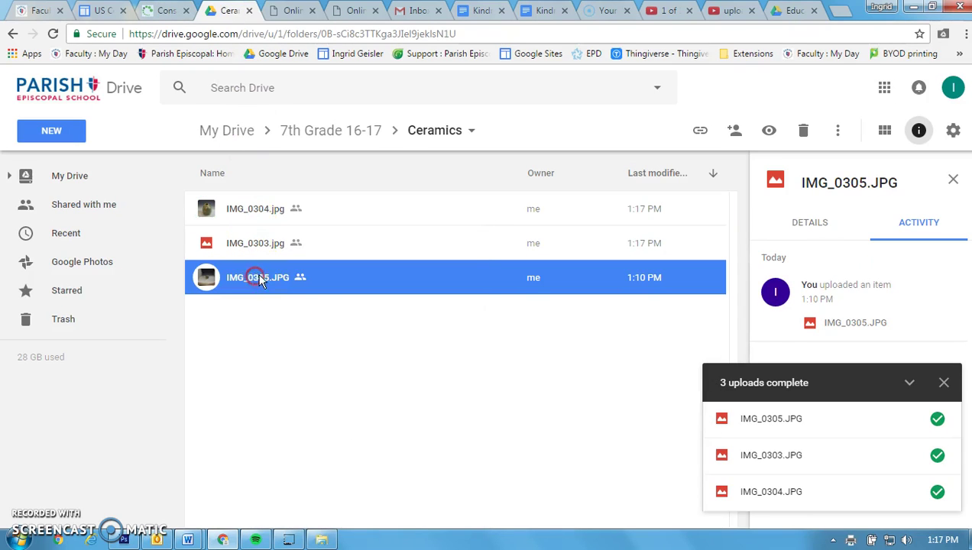
right_click(256, 277)
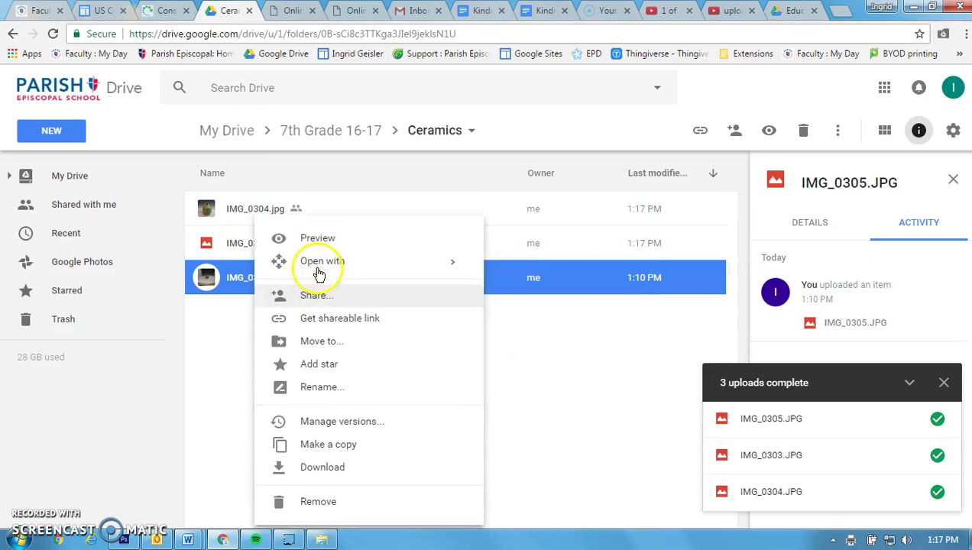
mouse_move(343, 264)
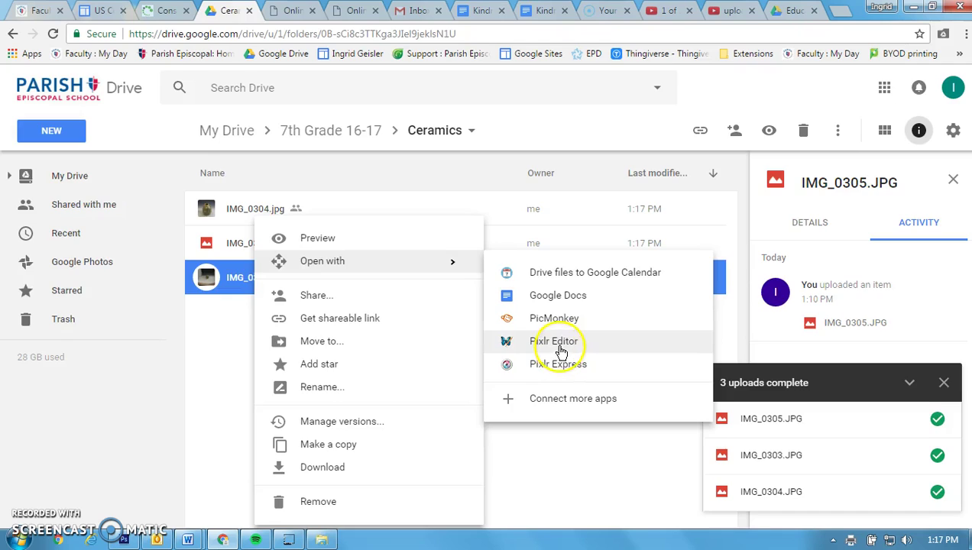
left_click(562, 348)
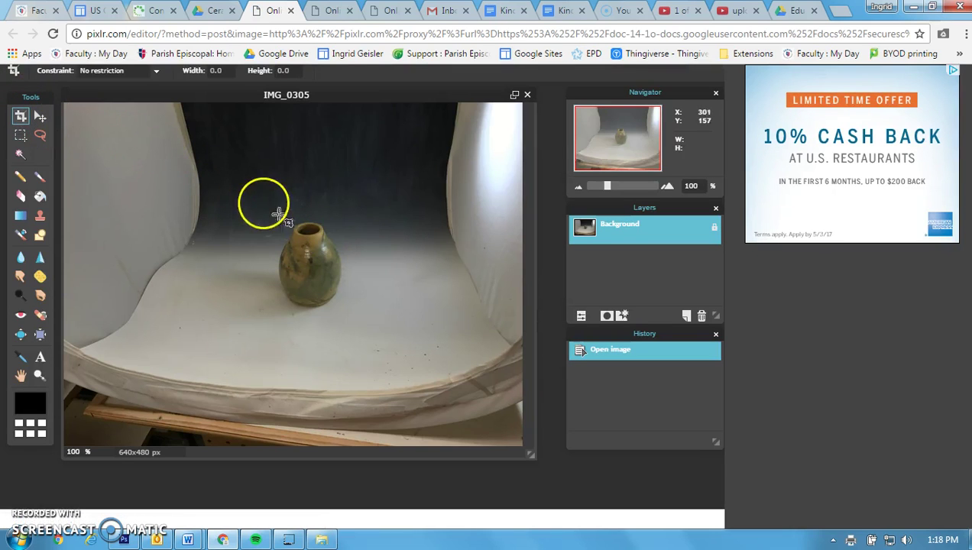
left_click_drag(242, 196, 366, 331)
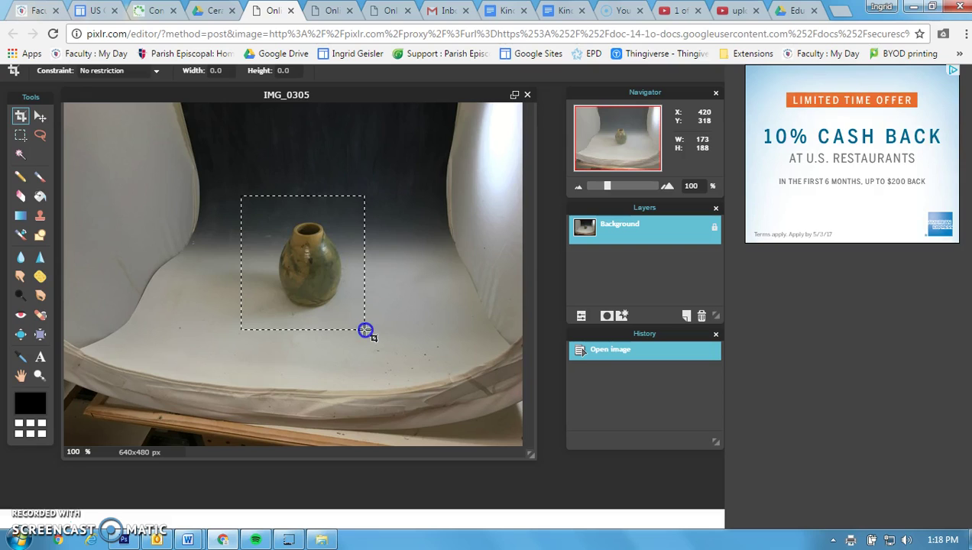
left_click(175, 108)
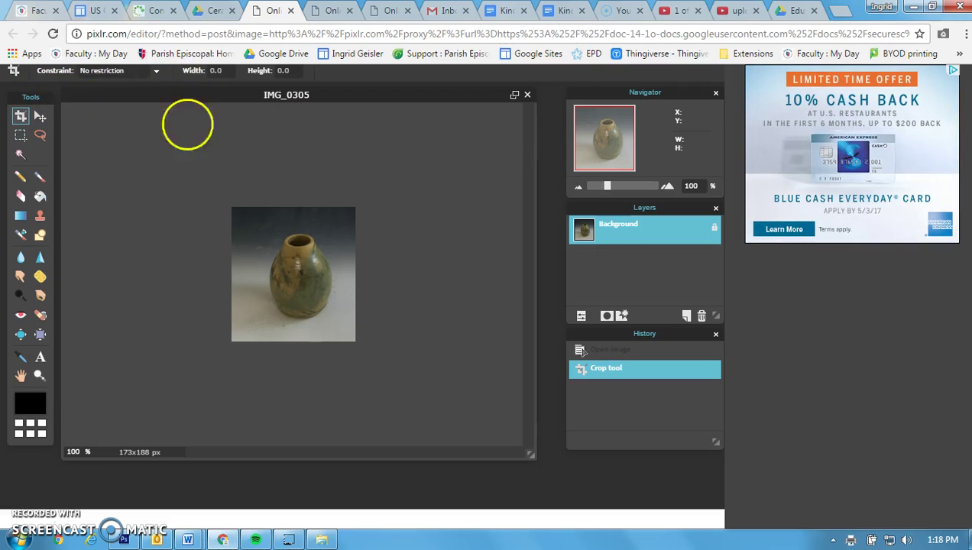
Step: Close the image while saving it to Google Drive as IMG_0305 with Save as copy off, and dismiss the Pixlr Editor start screen
left_click(526, 95)
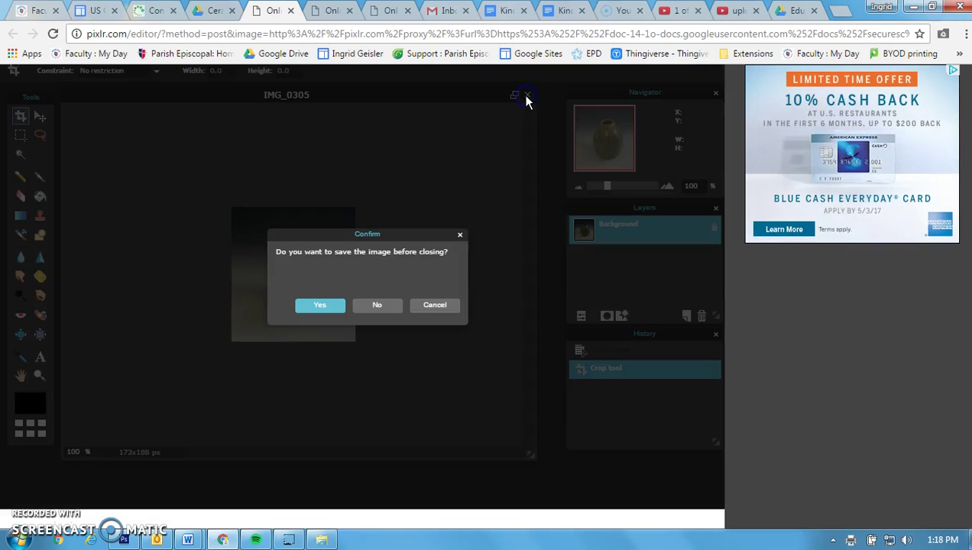
left_click(333, 305)
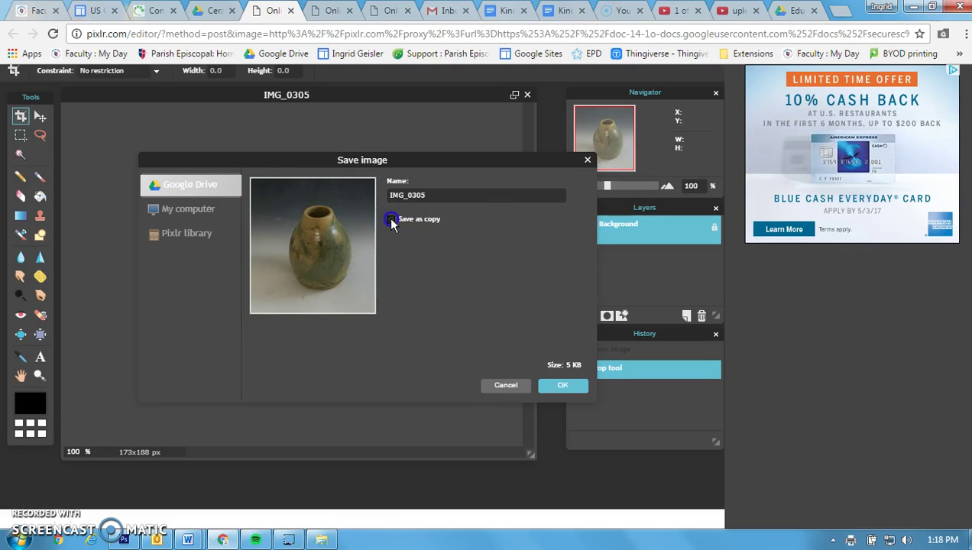
left_click(564, 390)
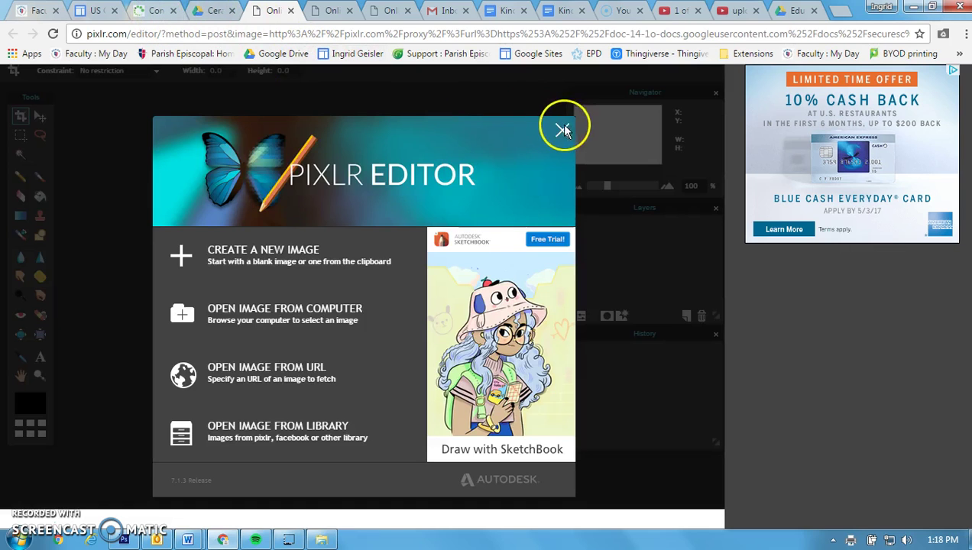
left_click(564, 129)
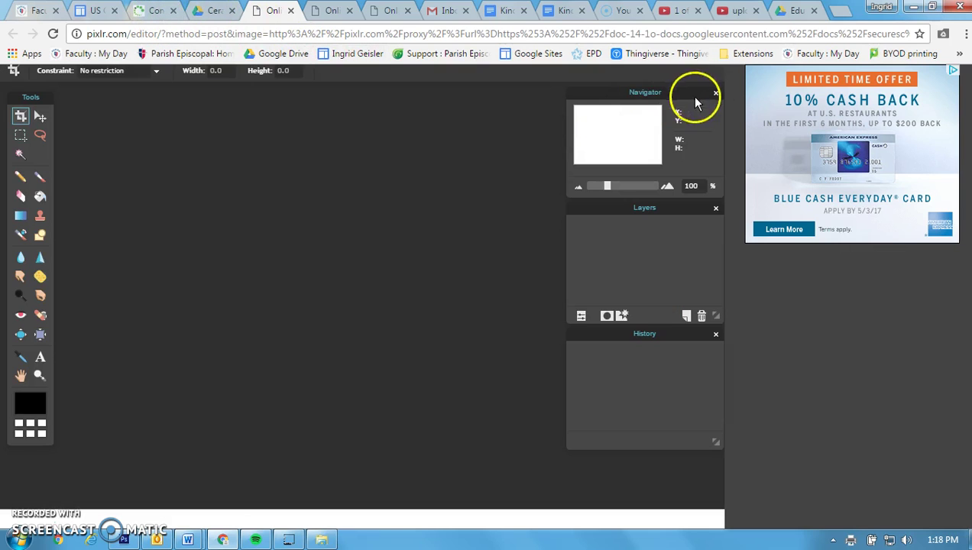
Step: Switch to the US Ceramics page in Google Sites, save it, reload it and review the vase photos
left_click(96, 13)
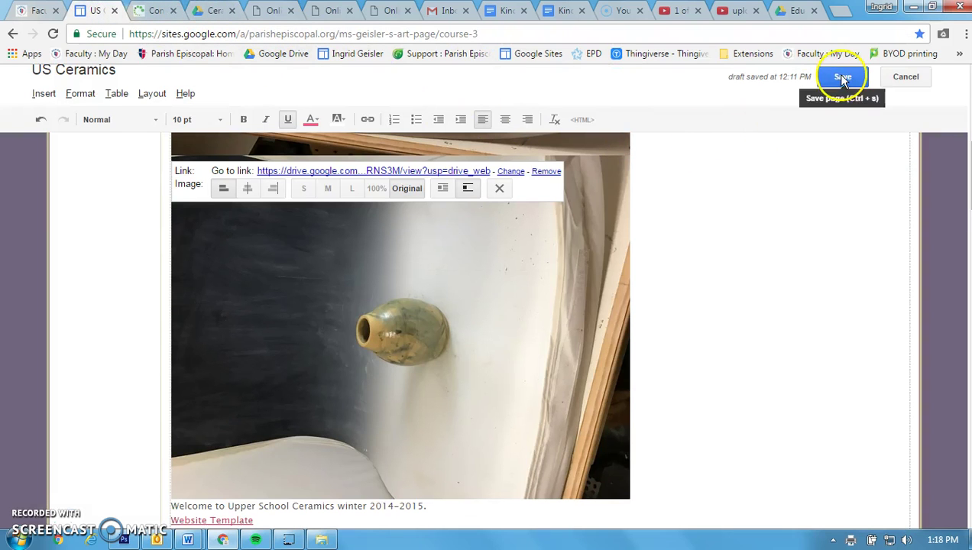
scroll(683, 207, "up", 5)
scroll(683, 207, "down", 5)
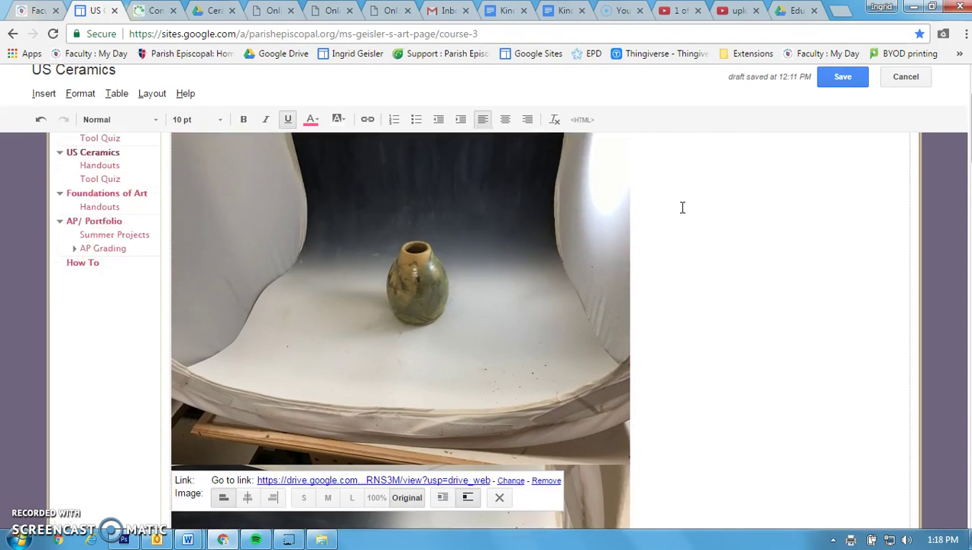
left_click(839, 84)
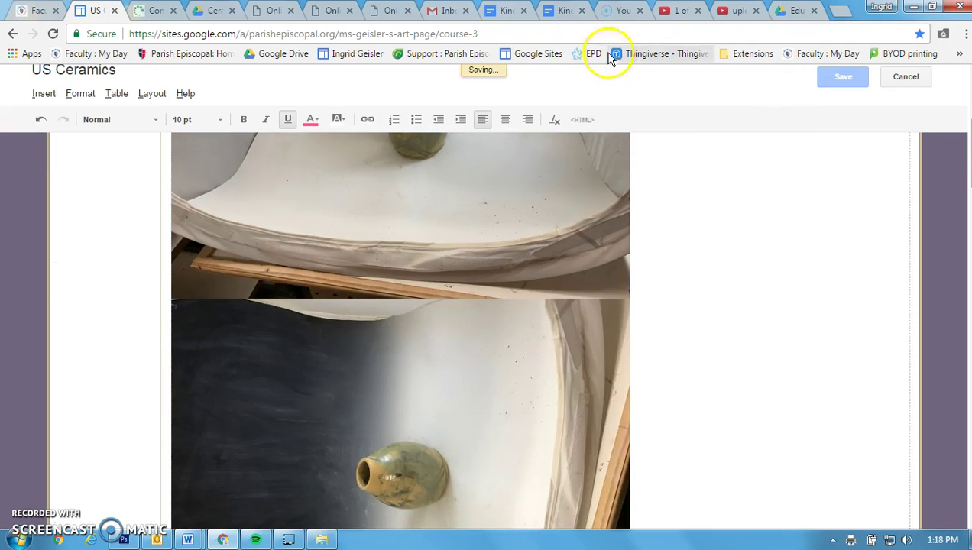
left_click(534, 29)
key("Return")
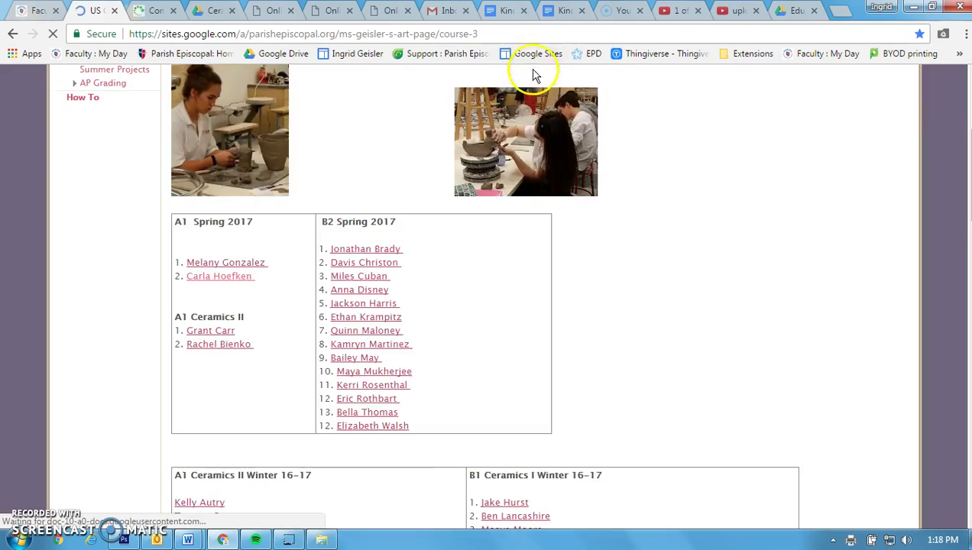
scroll(532, 93, "up", 6)
scroll(533, 93, "down", 1)
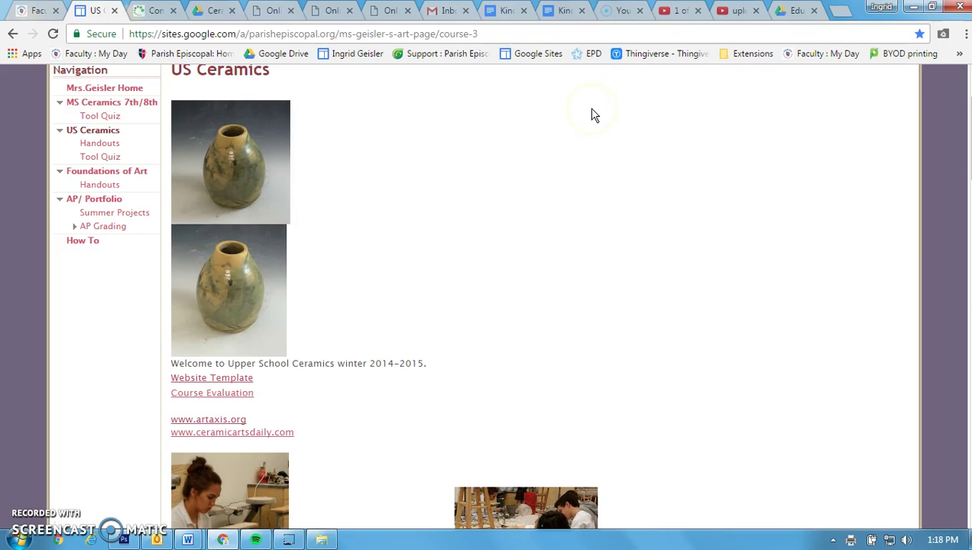
scroll(515, 200, "up", 3)
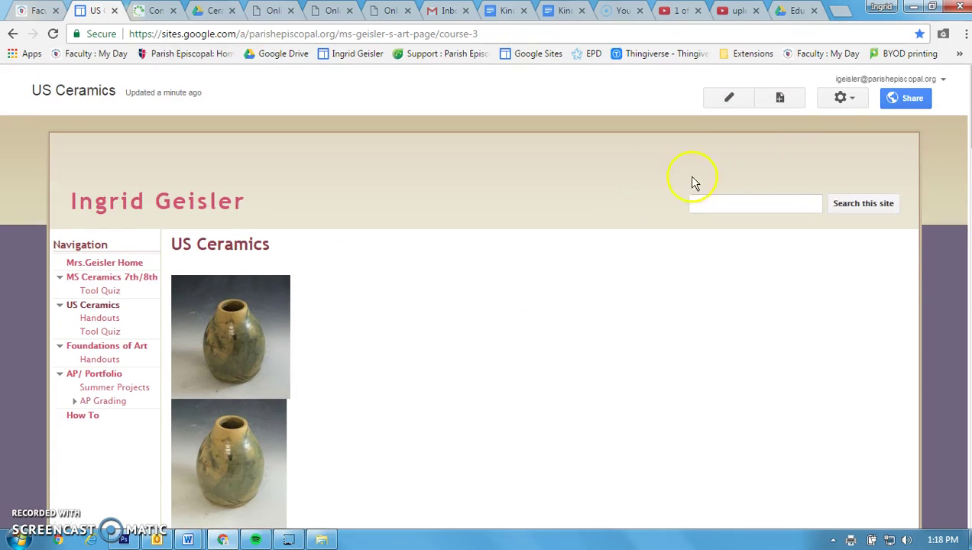
Step: Edit the US Ceramics page to place the second vase photo directly beside the first, and save the page
left_click(726, 100)
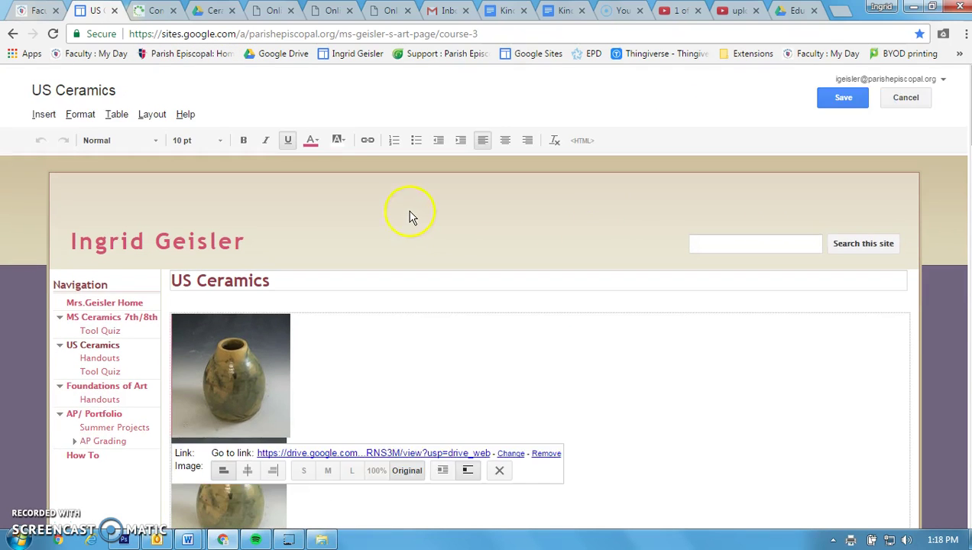
scroll(412, 206, "down", 4)
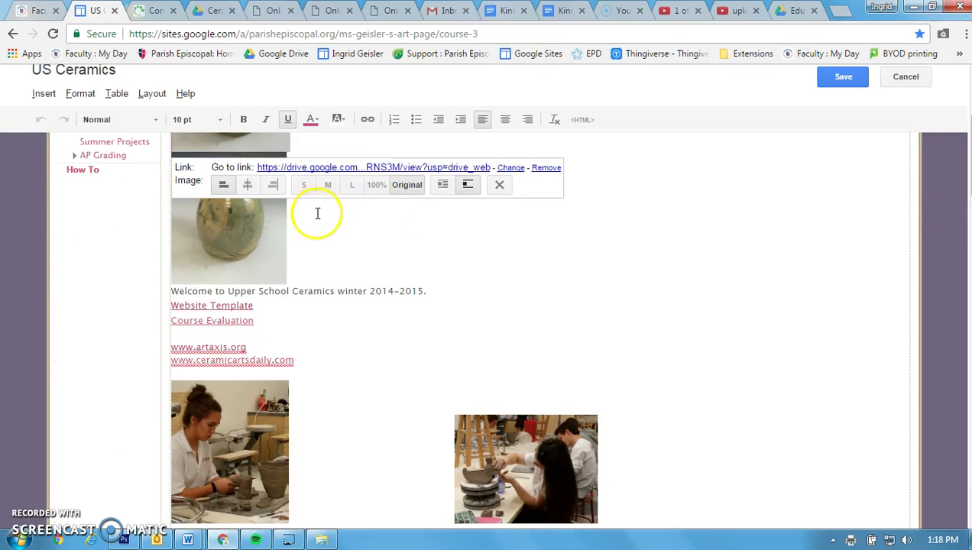
scroll(336, 199, "up", 3)
left_click(213, 378)
left_click_drag(211, 385, 428, 220)
left_click_drag(227, 242, 426, 210)
left_click(495, 220)
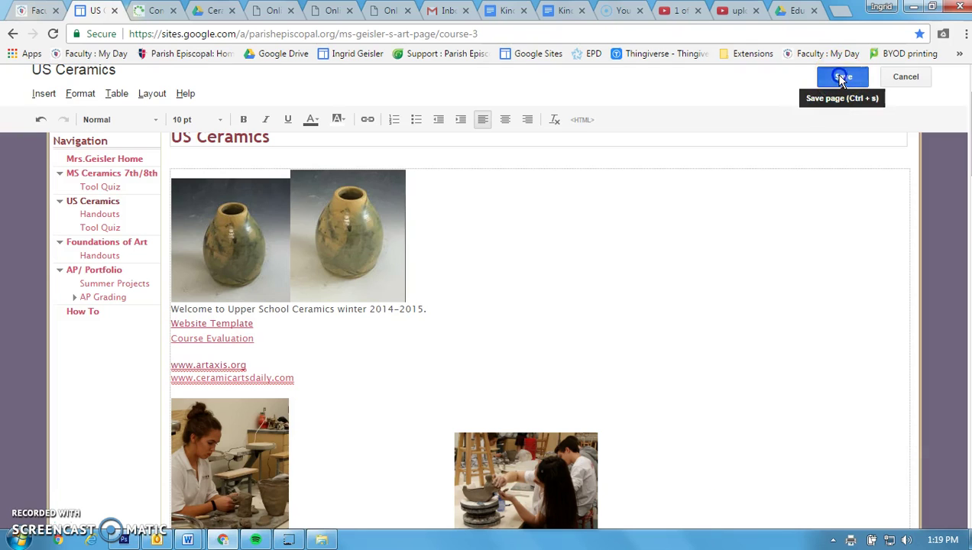
left_click(842, 79)
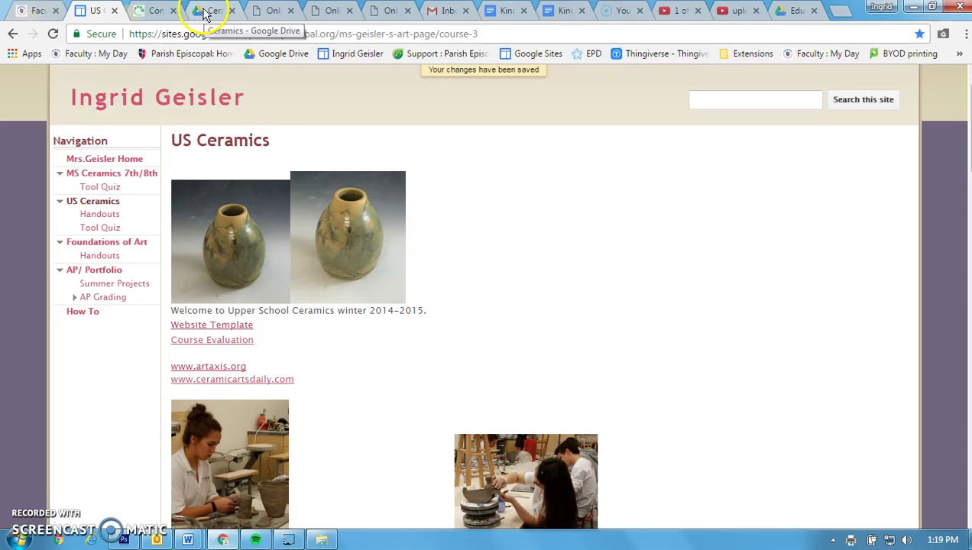
Step: Review the advanced sharing settings of IMG_0305.jpg in the Drive Ceramics folder and close them
left_click(205, 11)
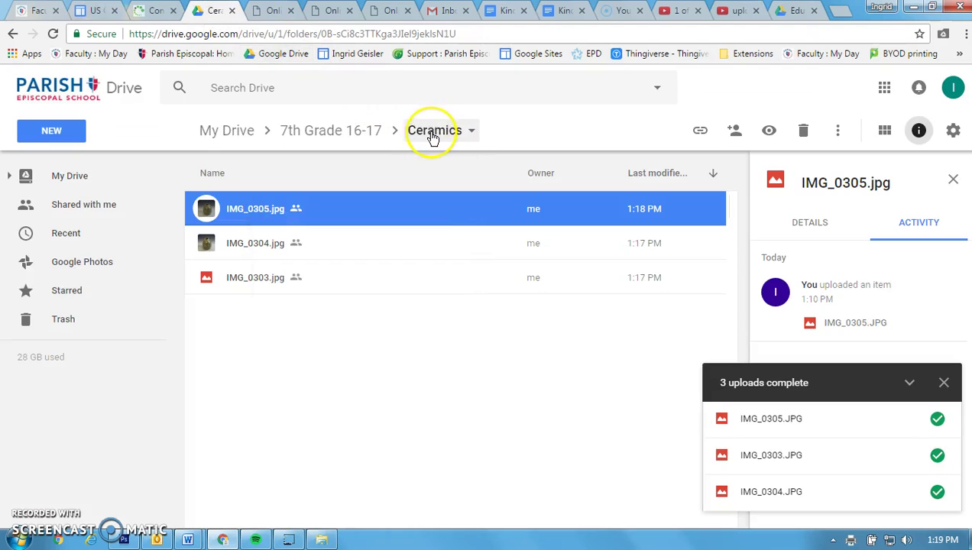
right_click(246, 205)
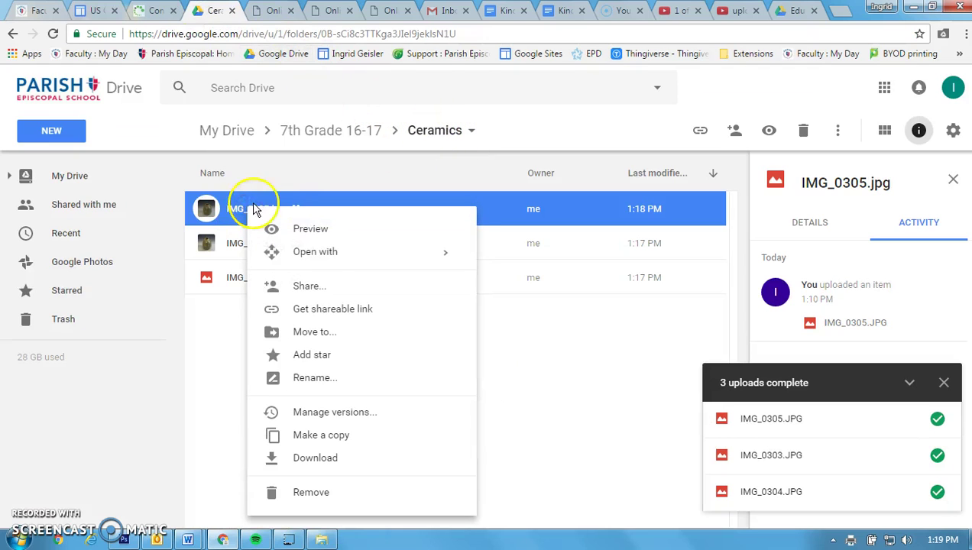
left_click(309, 286)
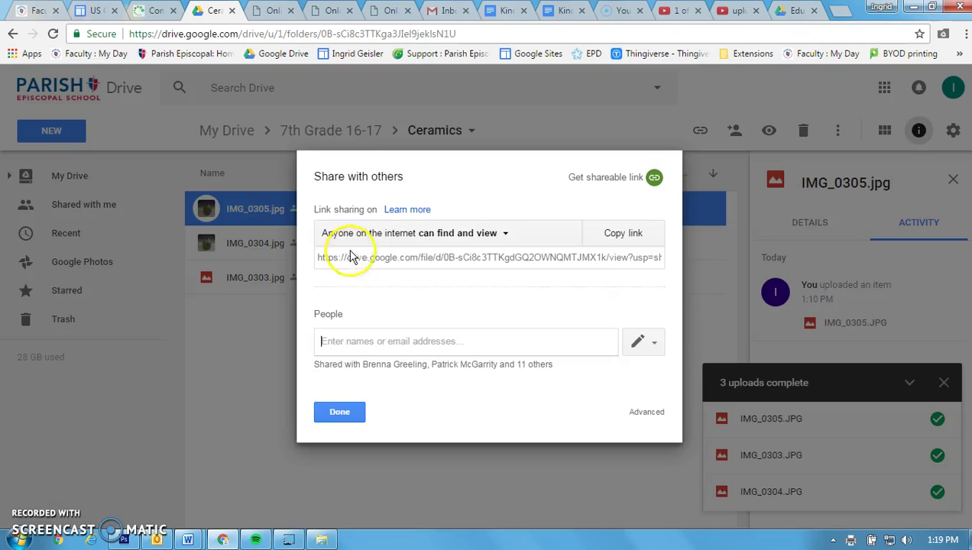
left_click(647, 413)
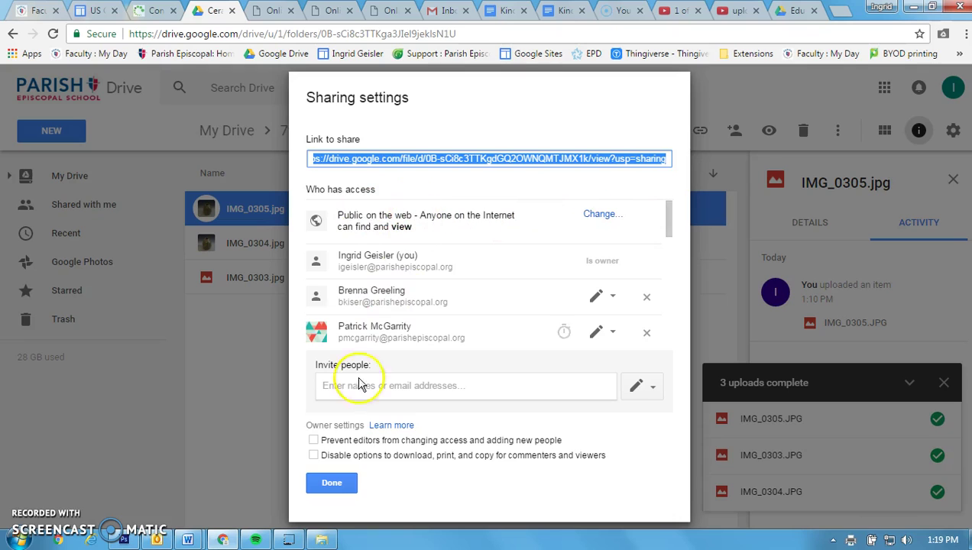
left_click(332, 485)
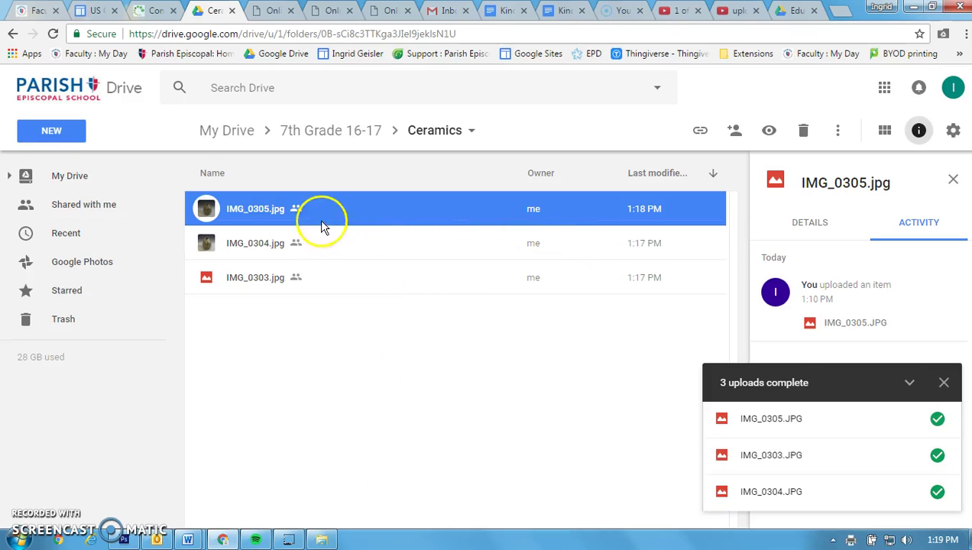
Step: Reopen the advanced sharing settings of IMG_0305.jpg to examine its public access entry
right_click(242, 213)
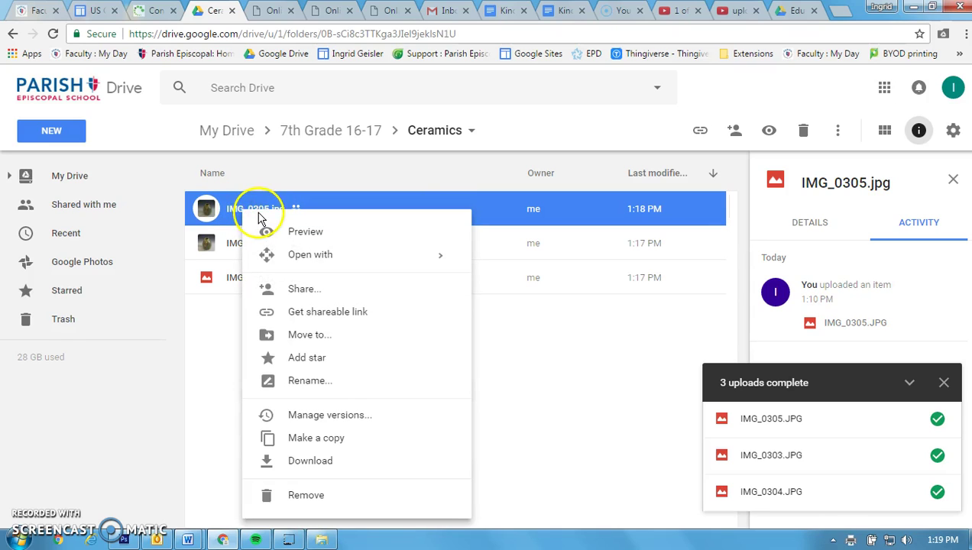
left_click(300, 289)
left_click(644, 413)
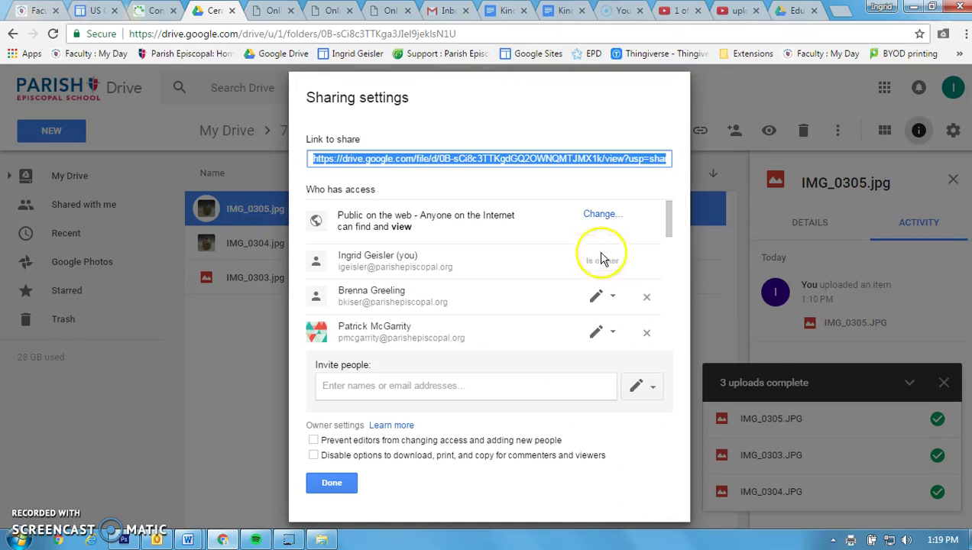